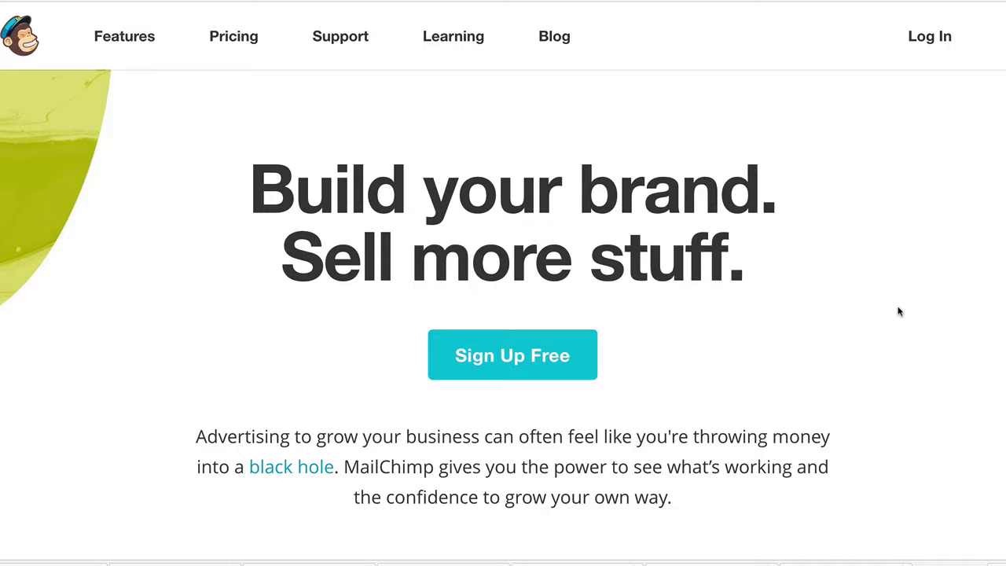
click(522, 352)
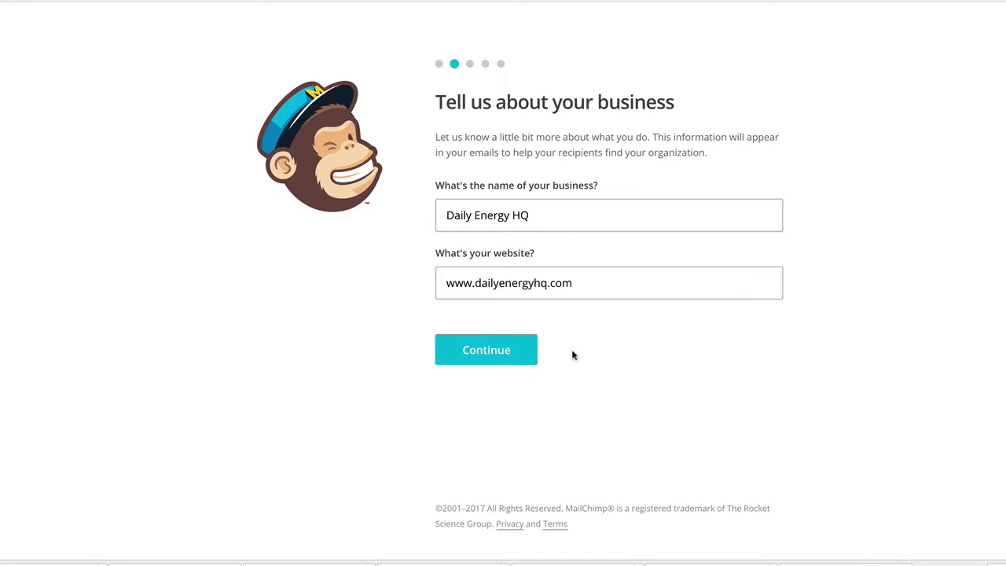
click(509, 353)
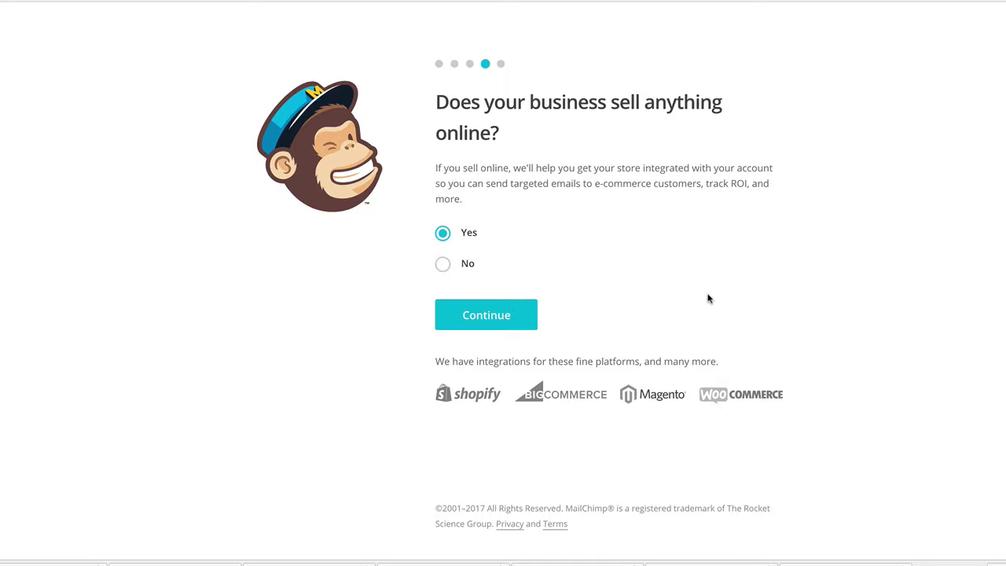
click(509, 316)
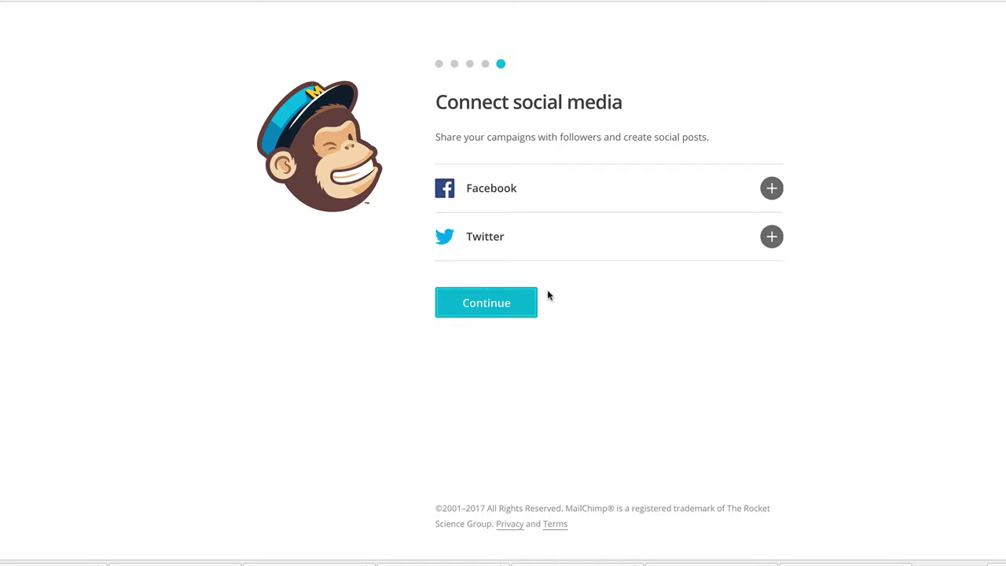
click(497, 307)
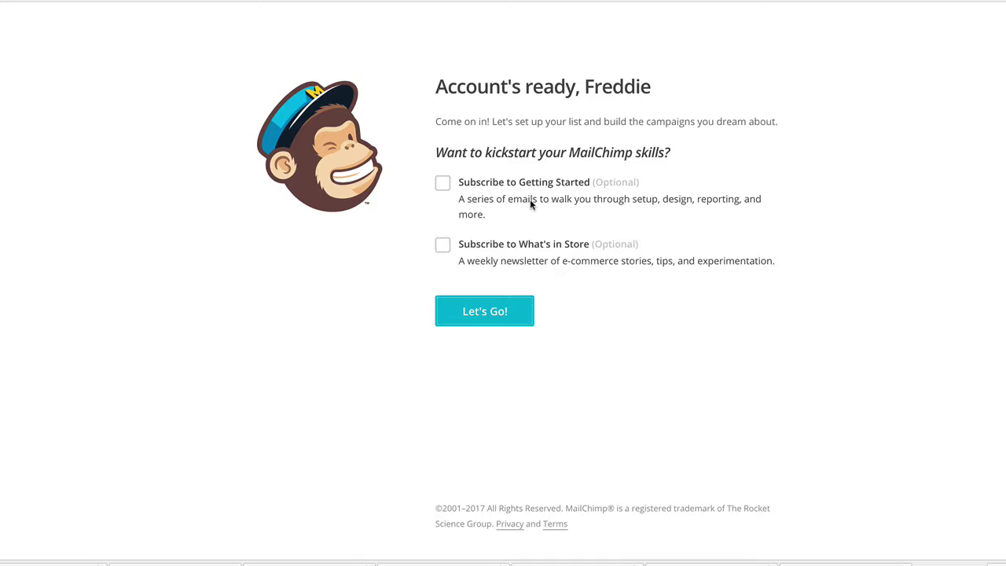
Finish the account setup without the optional newsletter subscriptions and dismiss the dashboard's welcome message.
click(443, 184)
click(443, 183)
click(503, 315)
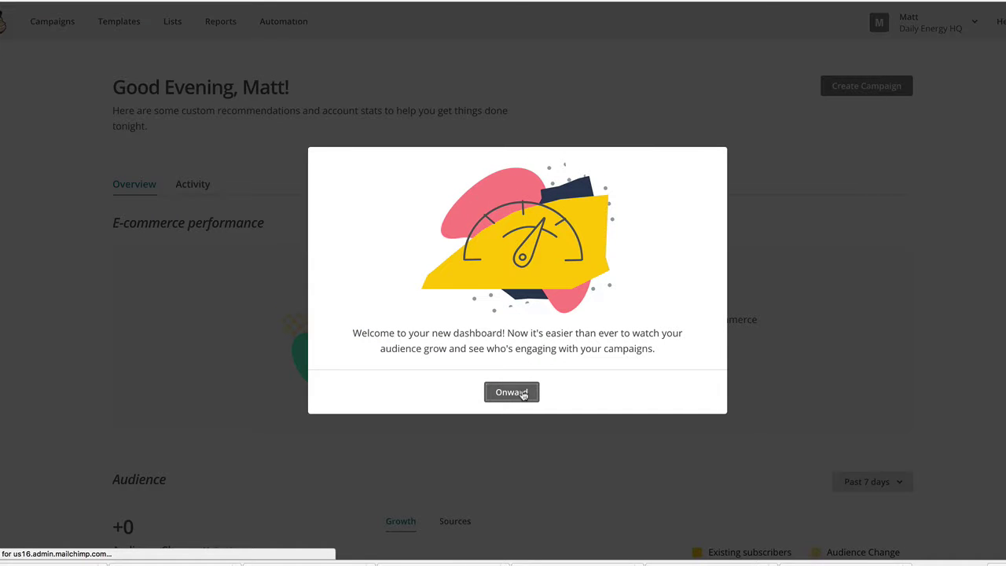
click(512, 392)
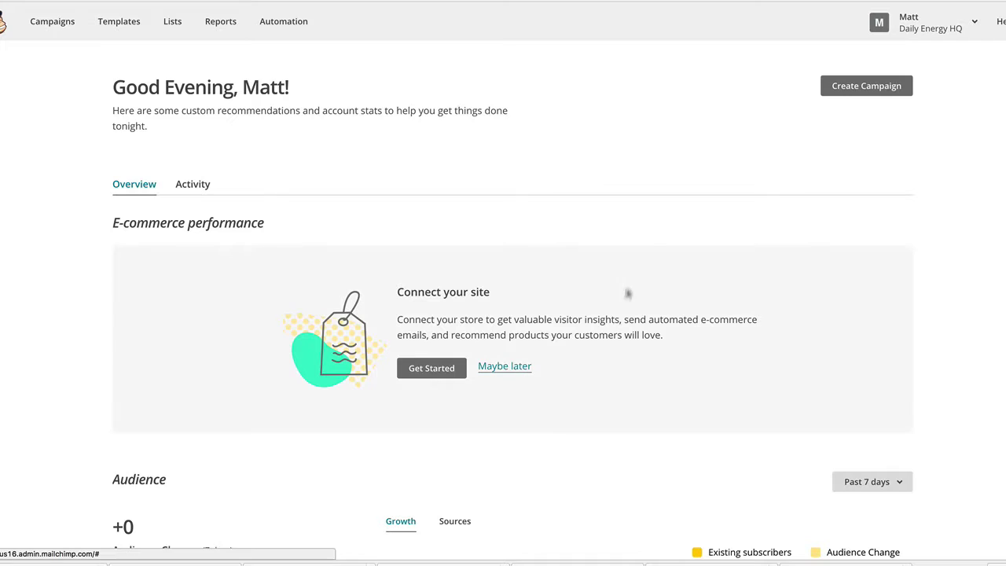
Start creating a campaign and open the guided overview of campaign types.
click(846, 91)
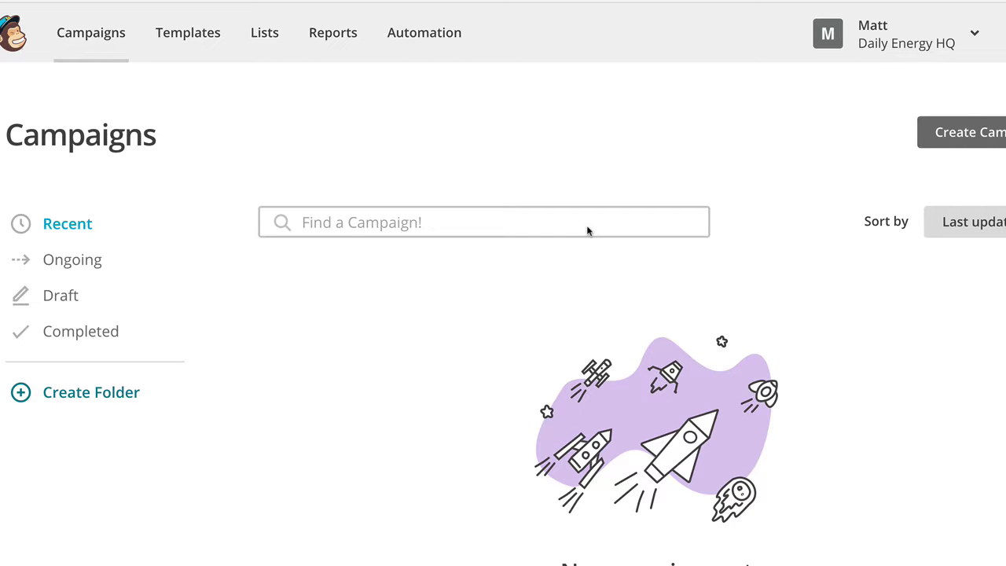
click(952, 137)
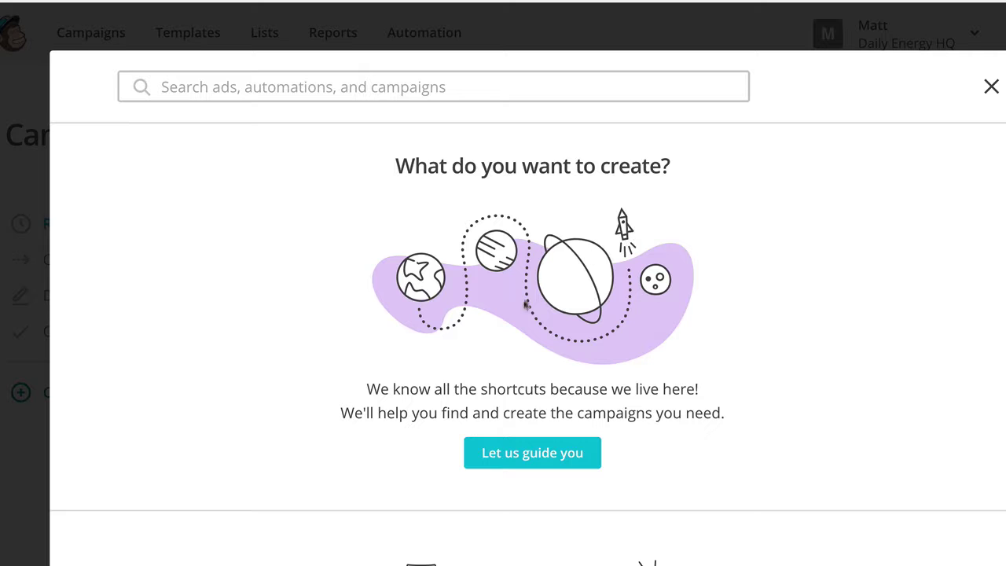
scroll(531, 361, down, 2)
click(535, 364)
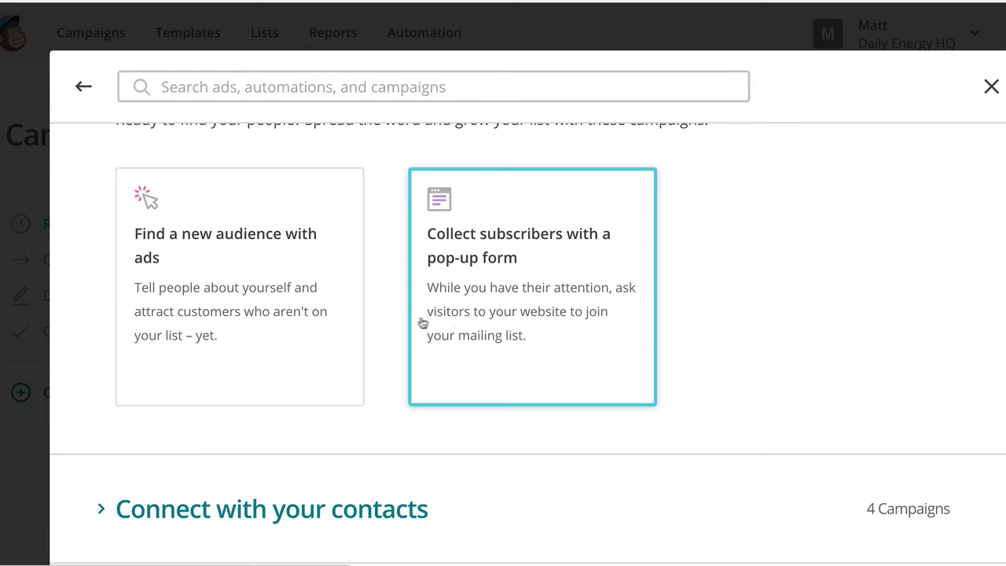
scroll(396, 317, down, 1)
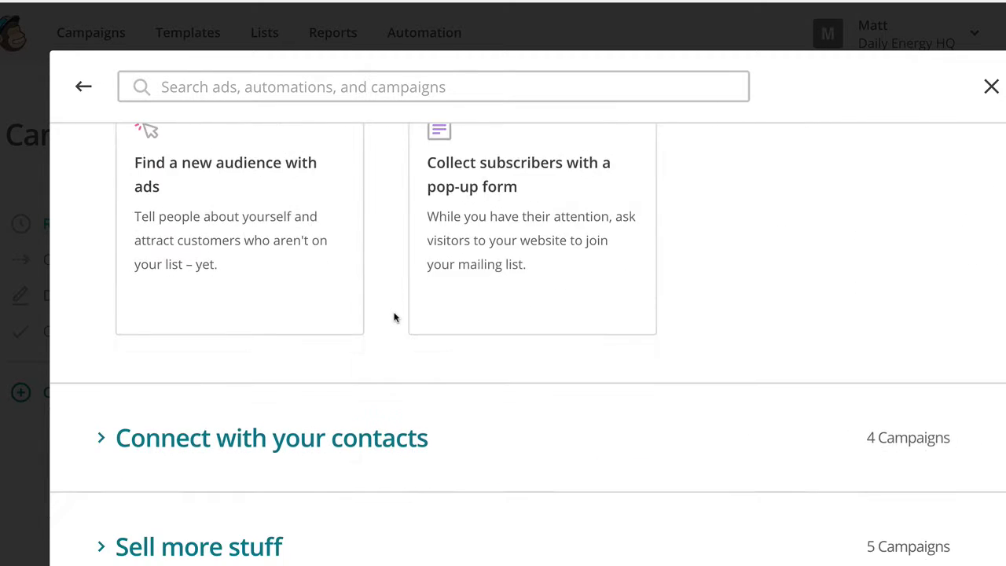
scroll(396, 317, up, 2)
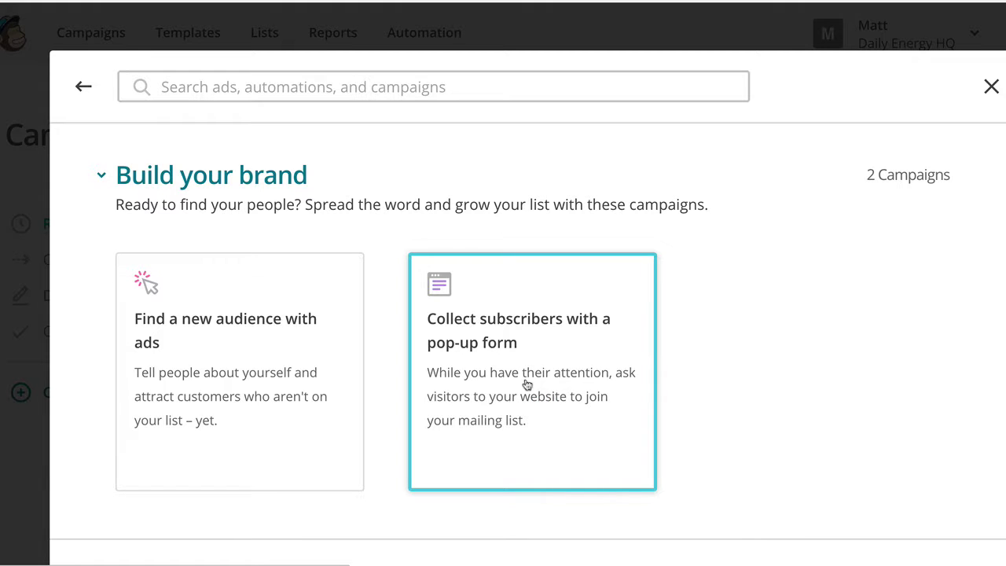
Collapse Build your brand and choose the Welcome new subscribers automation under Connect with your contacts.
click(214, 179)
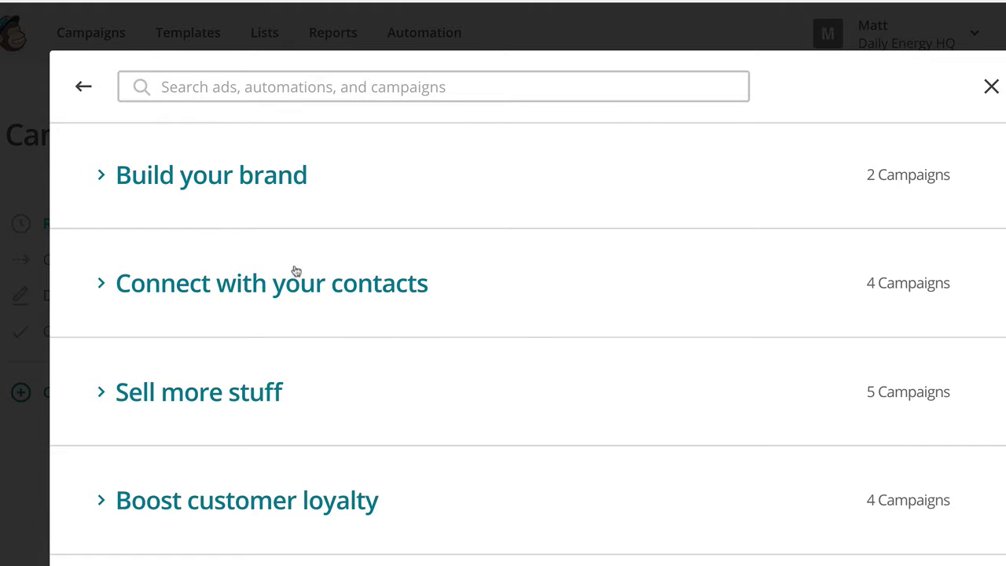
click(305, 291)
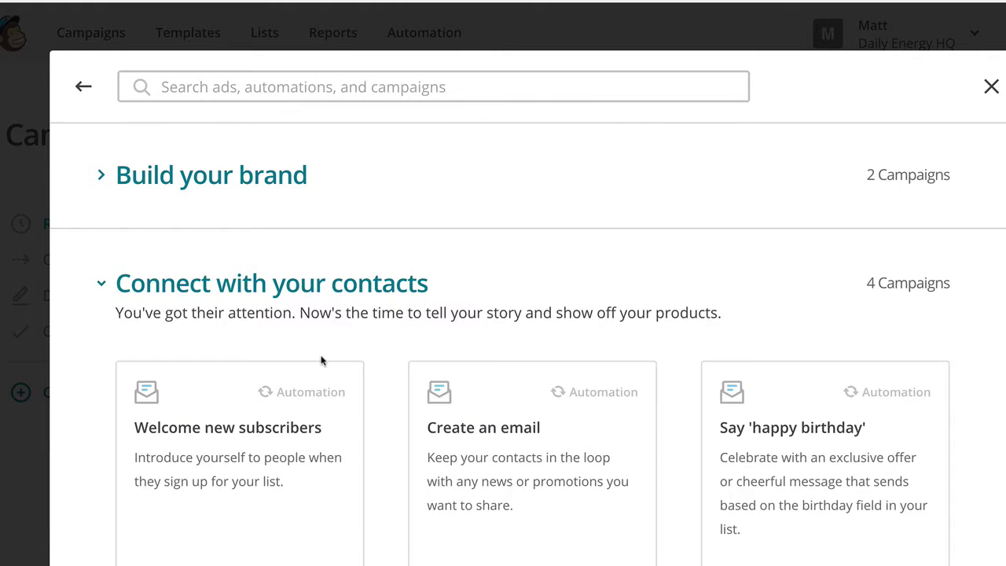
click(281, 360)
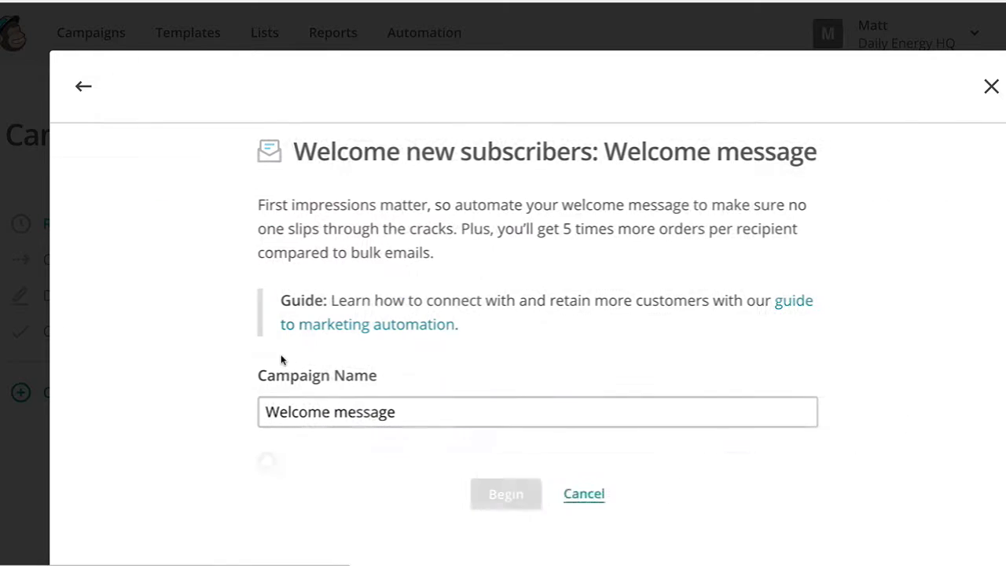
Name the welcome campaign "You FREE eBook!" and go to the form for creating the required list.
double_click(405, 414)
triple_click(405, 415)
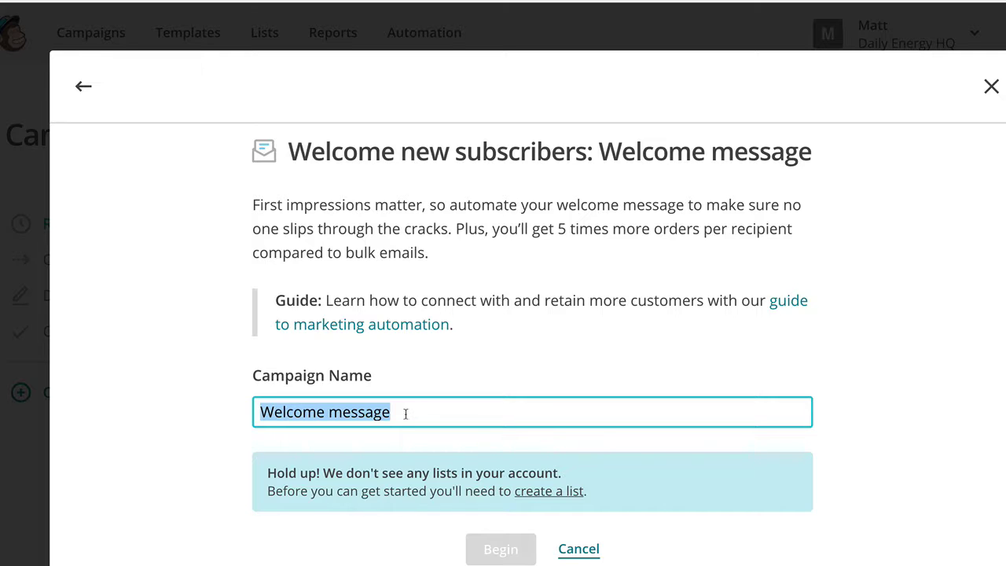
text(You FREE e)
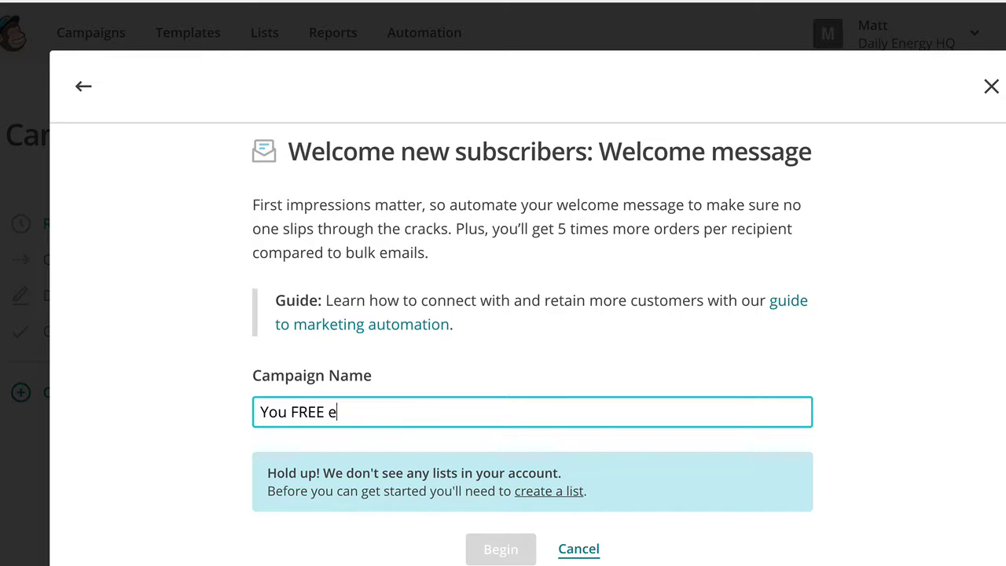
text(Book!)
scroll(467, 452, down, 1)
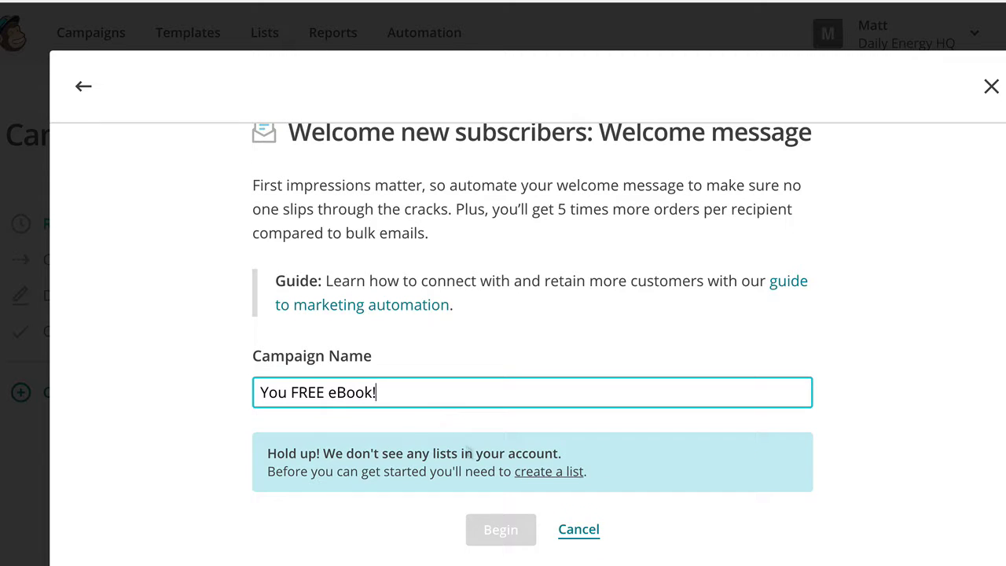
drag(389, 403, 190, 377)
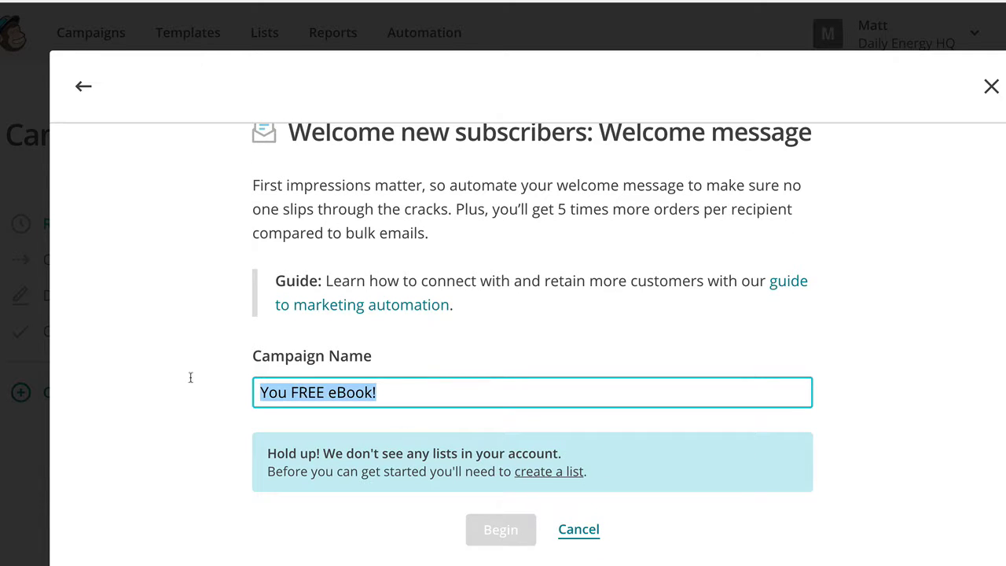
click(554, 478)
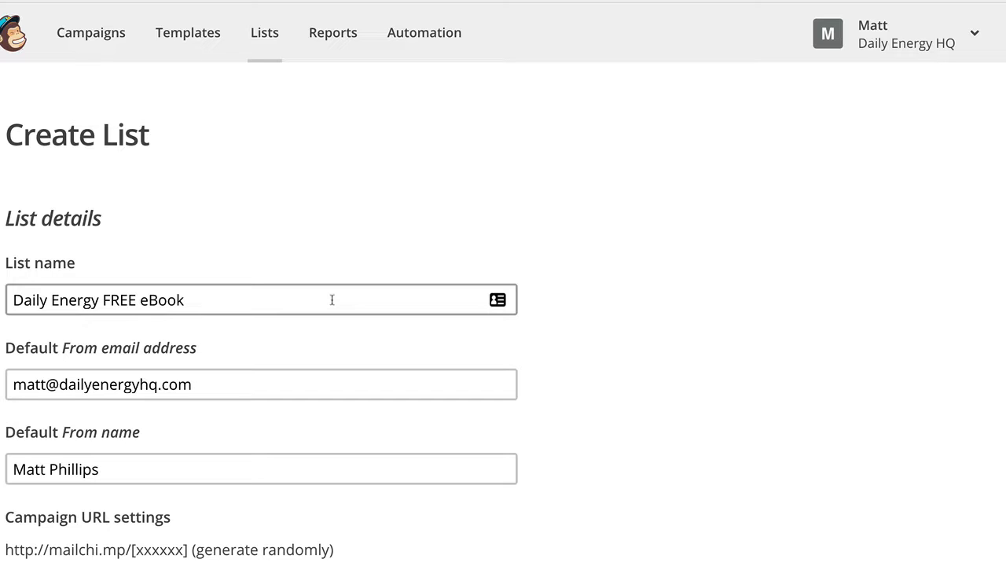
Review the new list's name, default From email address, default From name and campaign URL settings.
scroll(307, 378, down, 1)
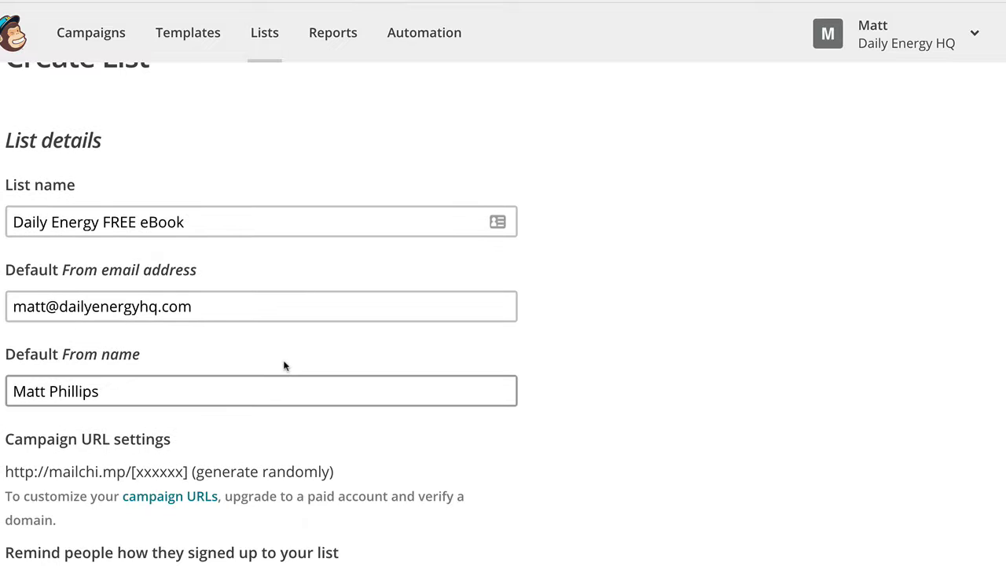
drag(223, 303, 6, 302)
click(227, 303)
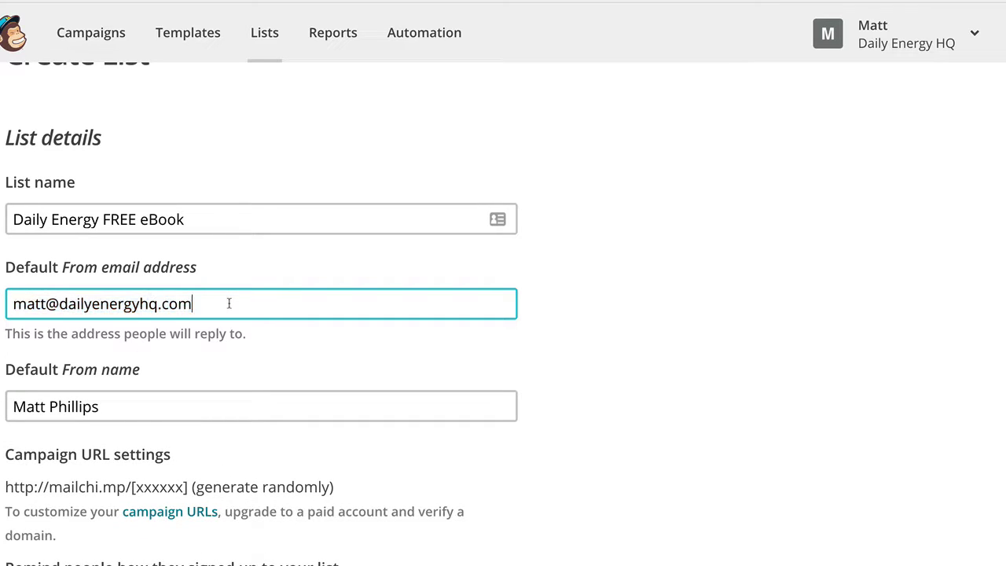
scroll(252, 334, down, 1)
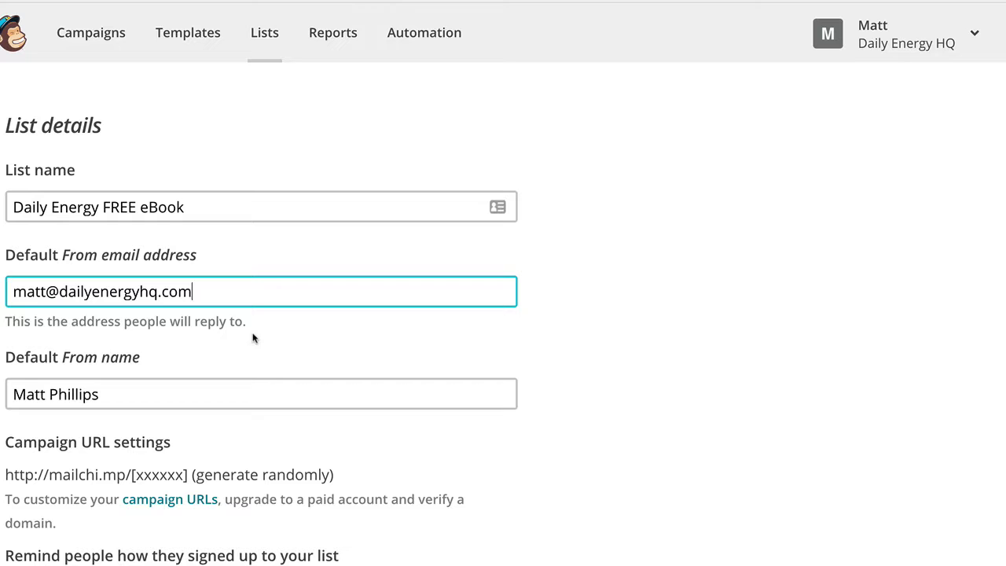
click(145, 380)
scroll(146, 385, down, 1)
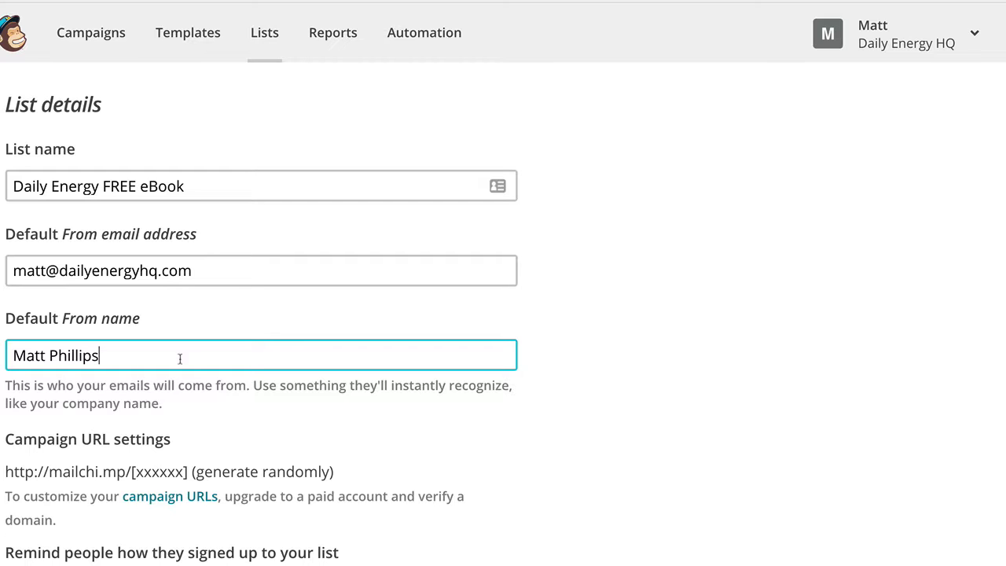
scroll(202, 376, down, 3)
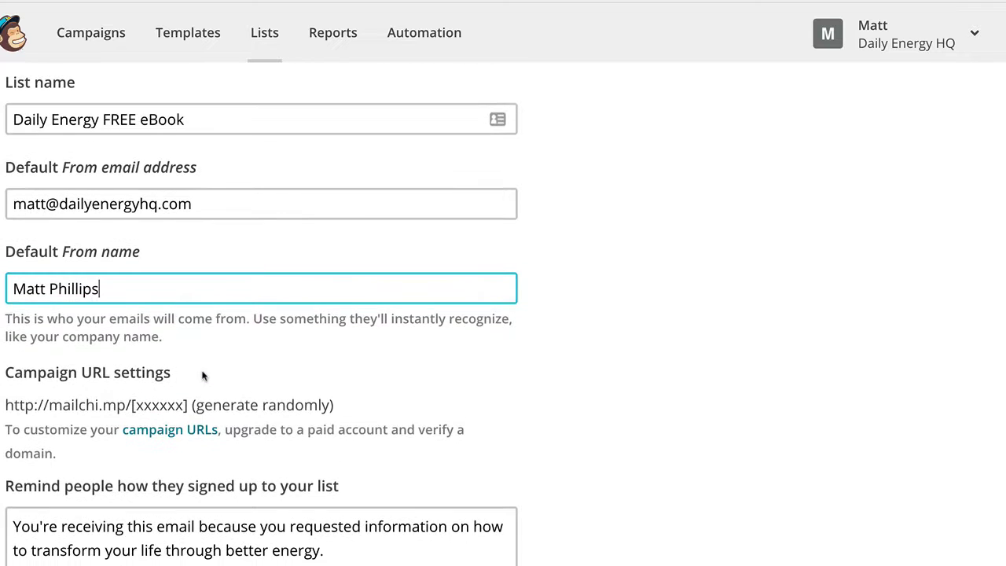
scroll(199, 387, down, 3)
Check the sign-up reminder, company and address details, leave all notifications off, and save the Daily Energy FREE eBook list.
click(220, 399)
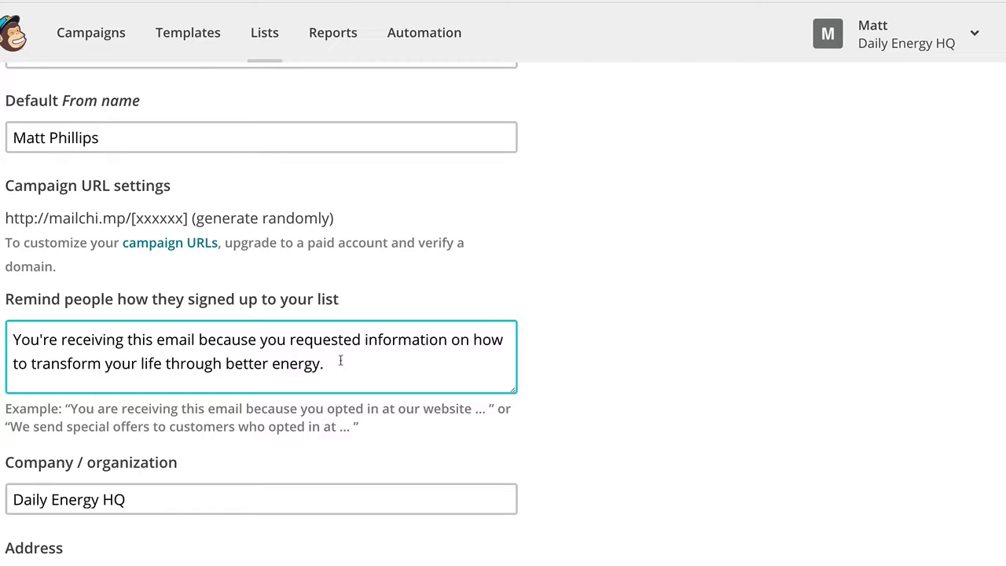
scroll(324, 434, down, 1)
scroll(322, 440, down, 3)
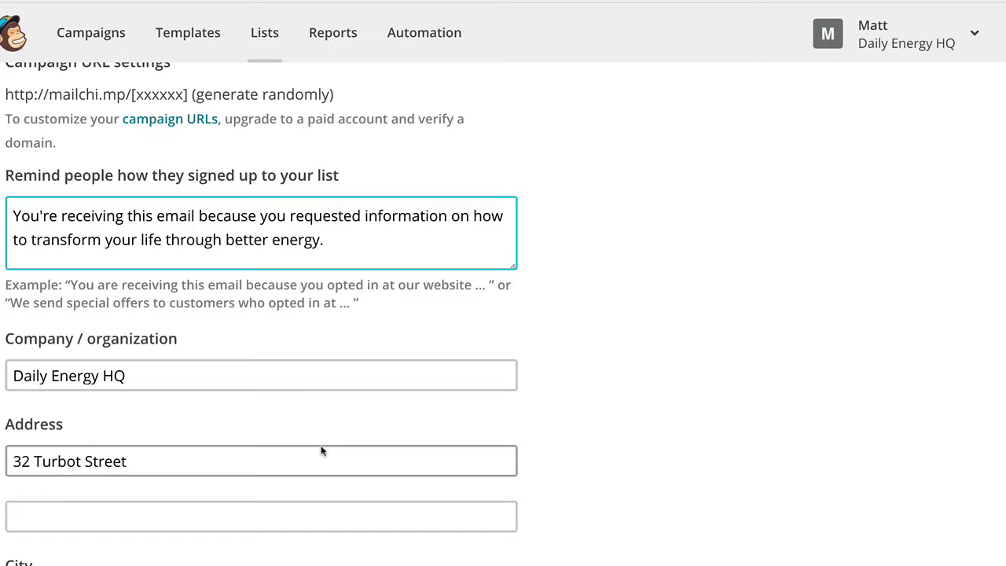
scroll(262, 401, down, 2)
scroll(519, 390, down, 1)
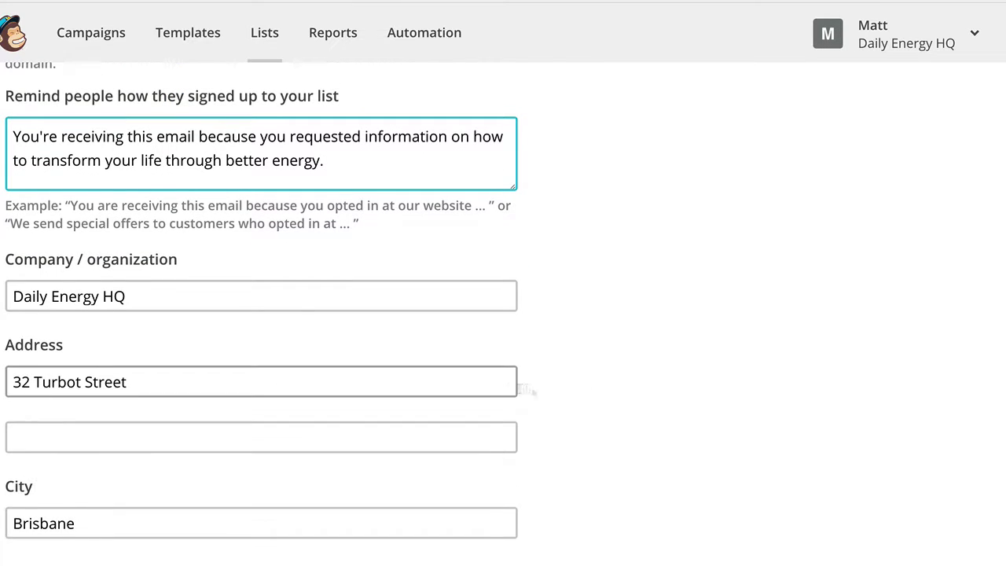
scroll(668, 371, down, 1)
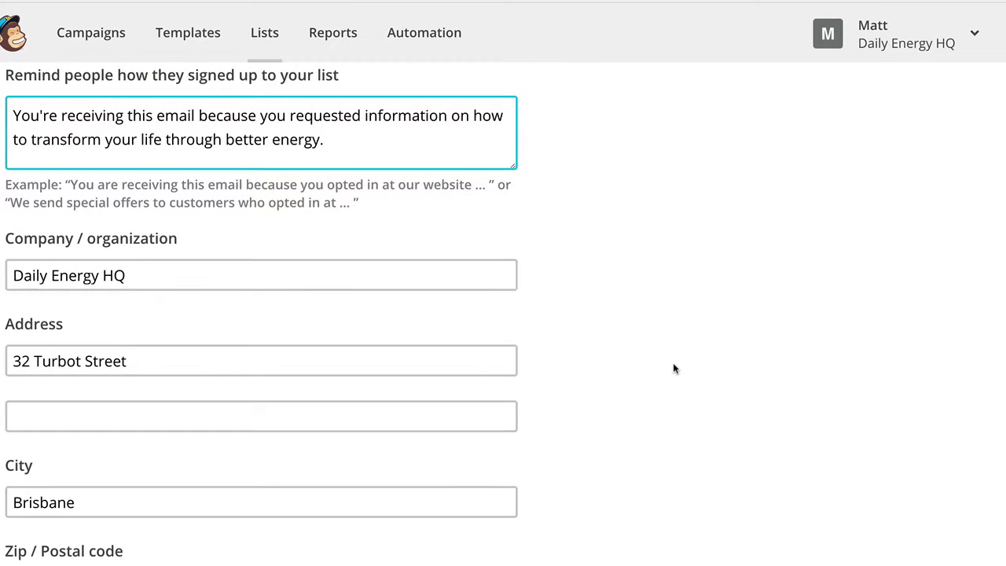
scroll(651, 351, down, 2)
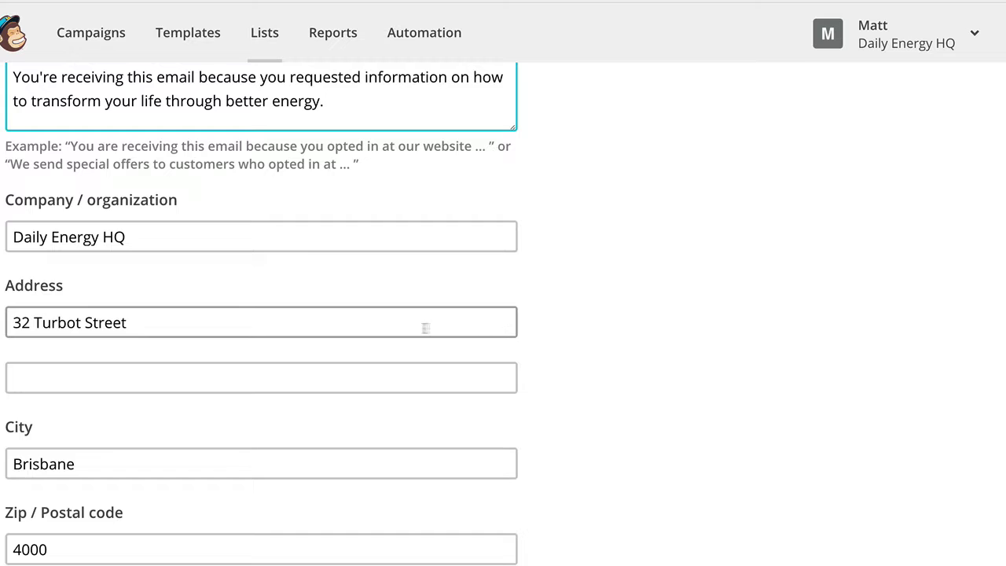
scroll(555, 326, down, 1)
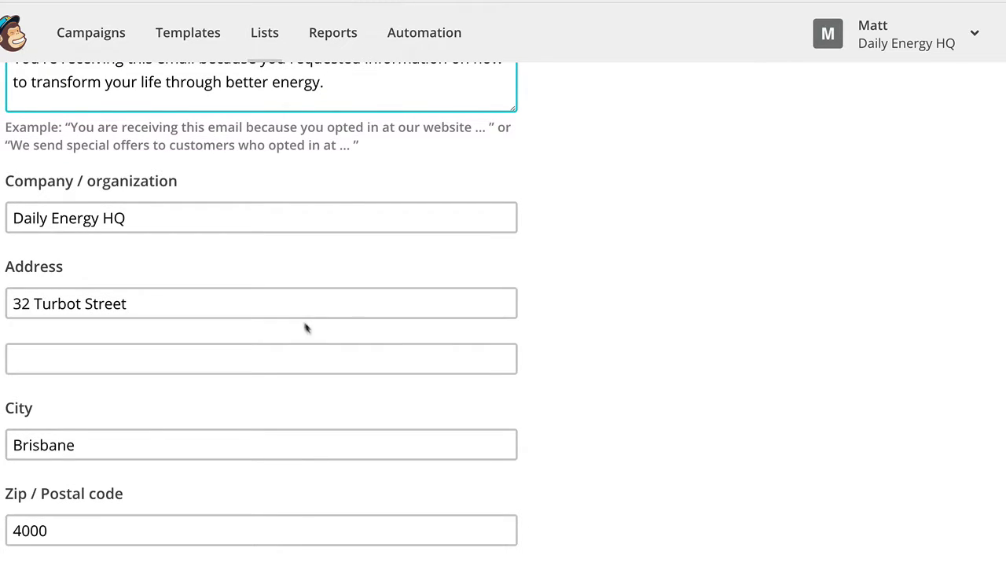
scroll(303, 388, down, 1)
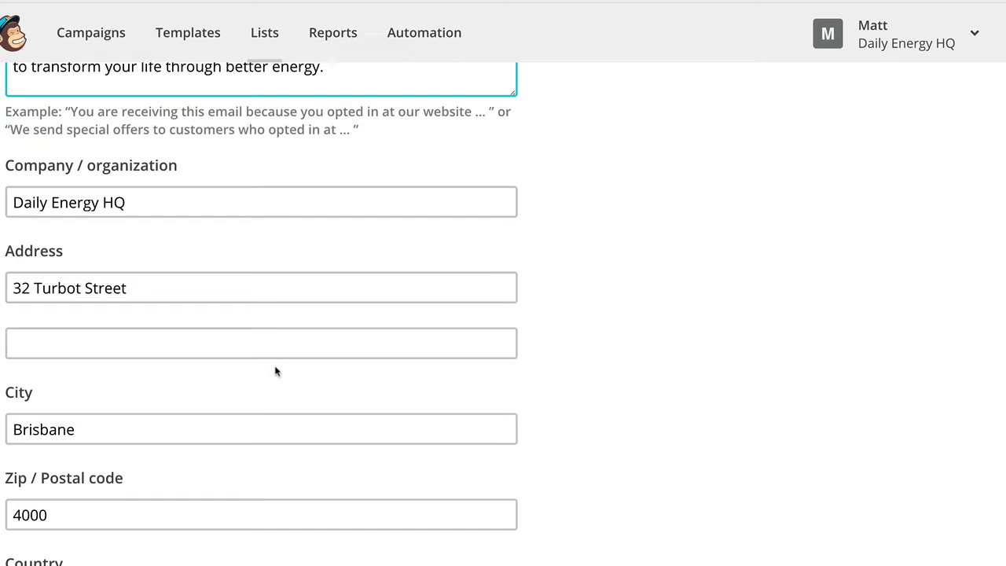
scroll(275, 371, down, 4)
scroll(269, 372, down, 5)
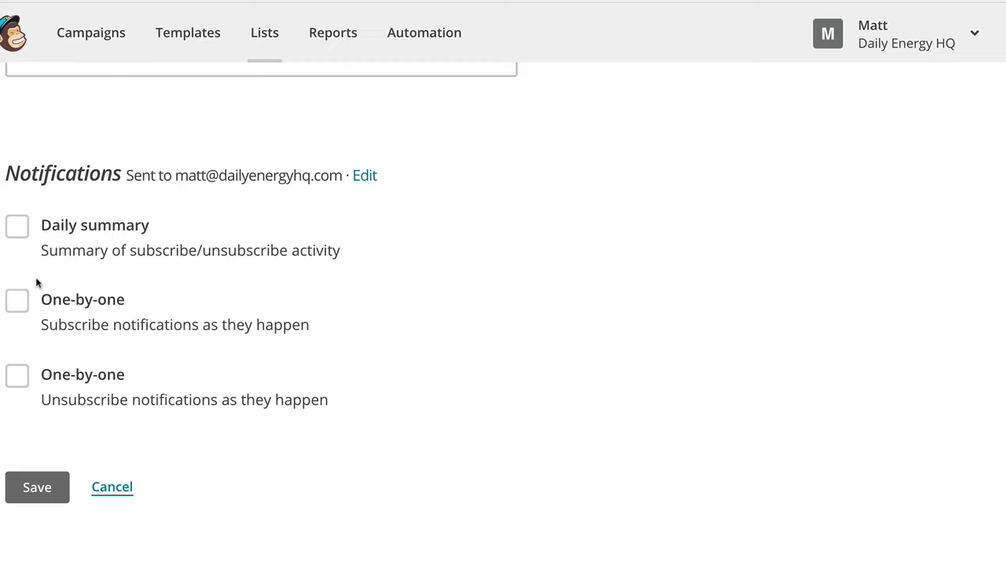
click(37, 487)
Open the new list's signup forms and select Embedded forms to show the Classic form options.
click(470, 286)
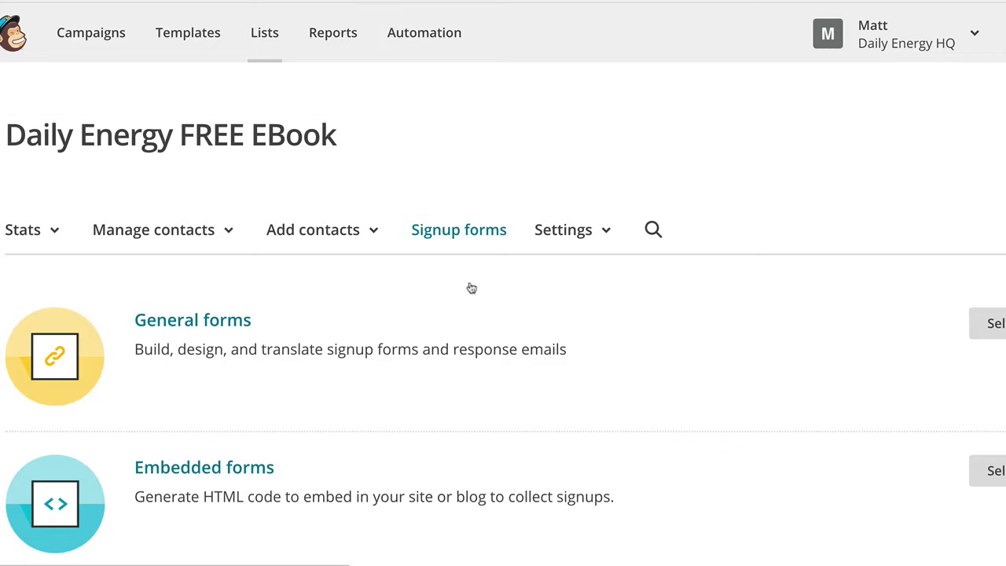
scroll(491, 348, down, 1)
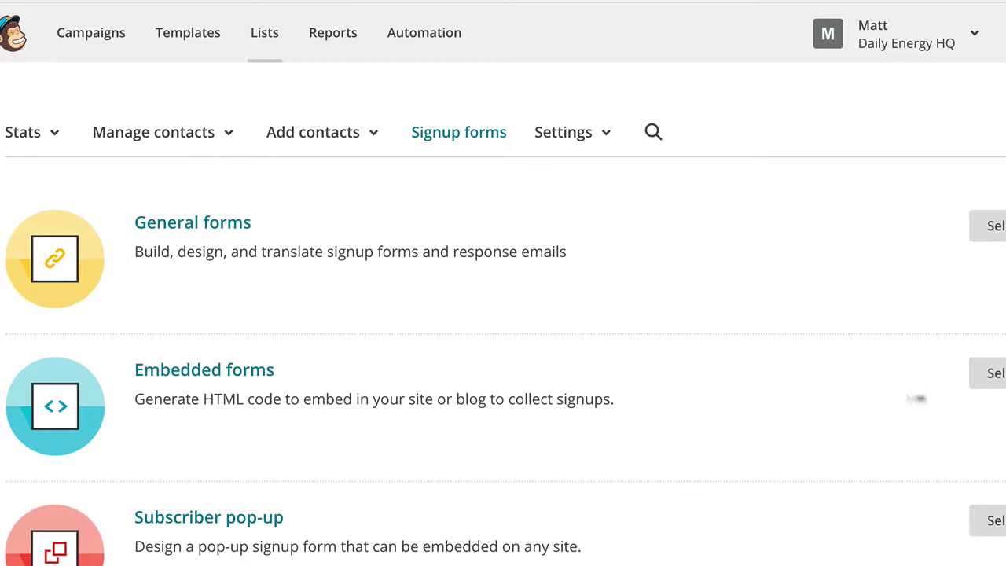
click(995, 374)
scroll(369, 373, down, 3)
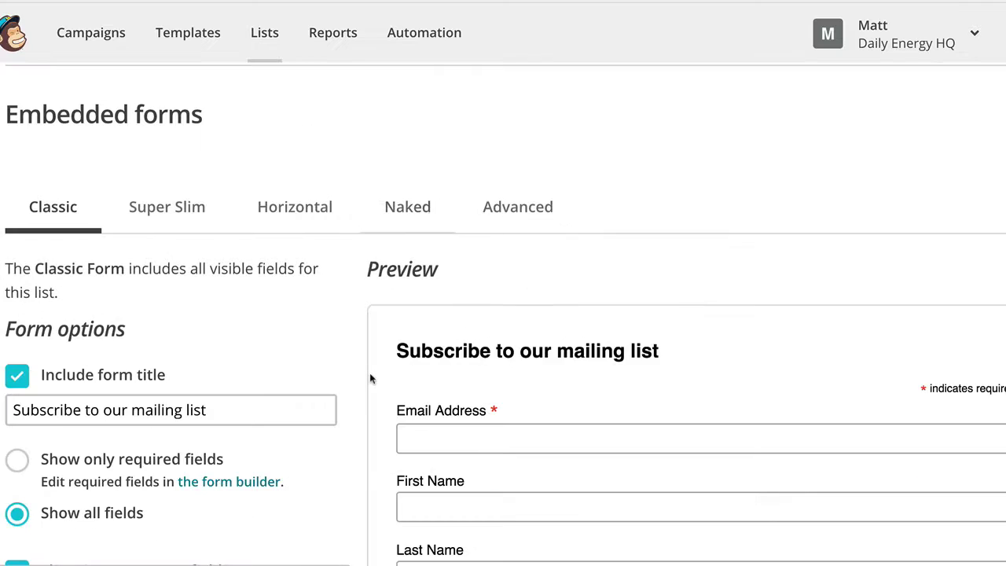
Open the form builder from the Classic form options to show the Daily Energy FREE eBook signup form's fields.
scroll(323, 335, down, 2)
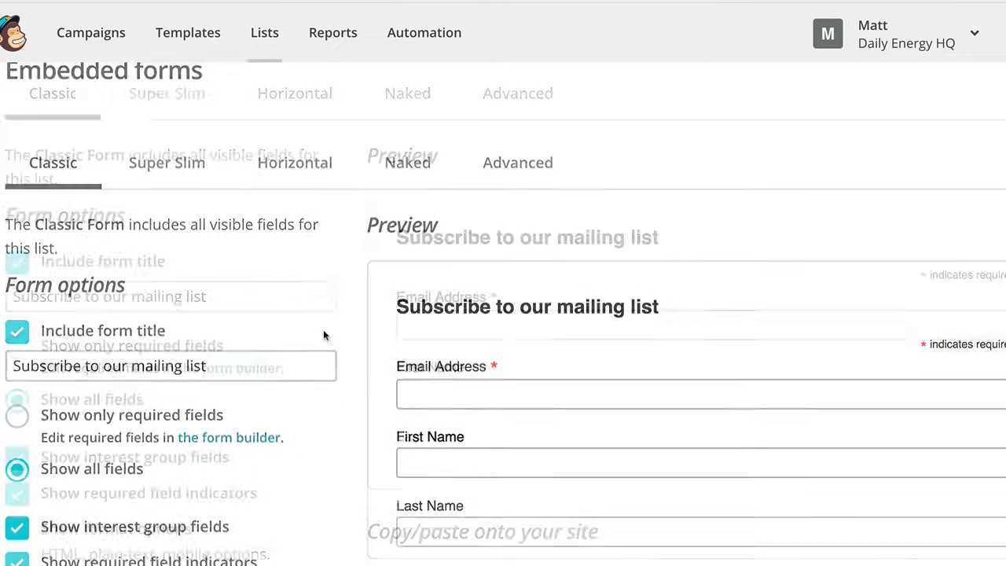
scroll(314, 265, down, 1)
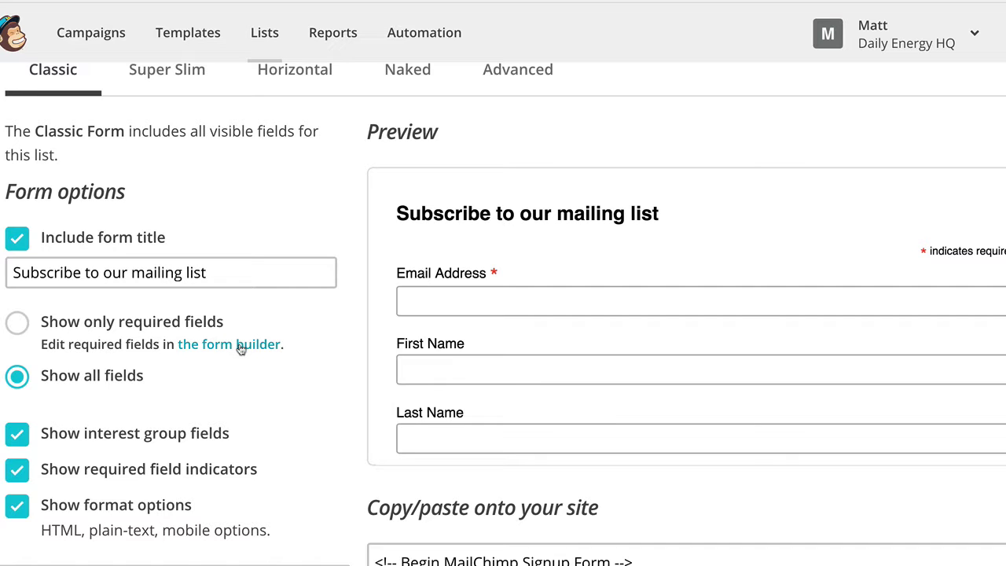
click(240, 348)
scroll(202, 359, down, 2)
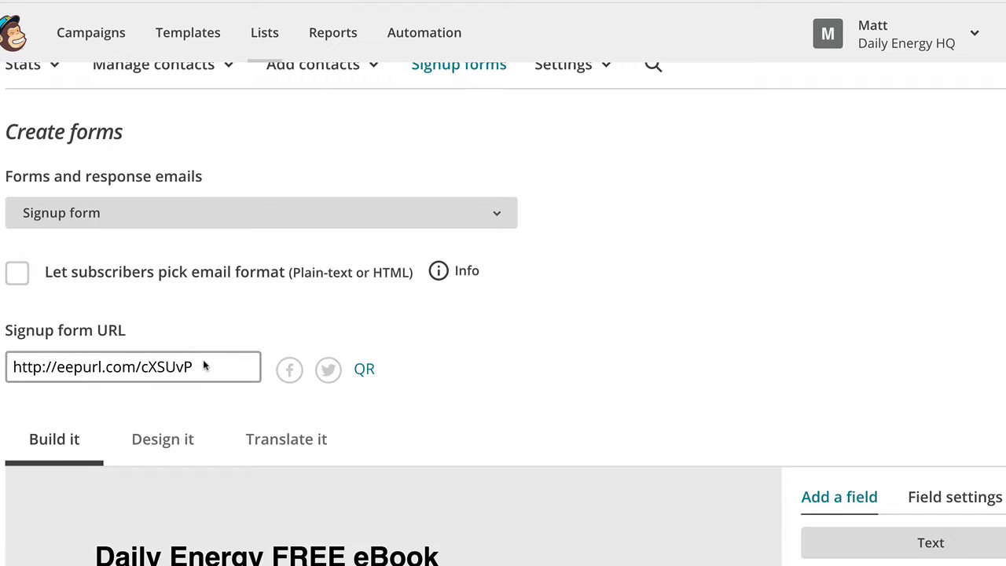
scroll(213, 348, down, 4)
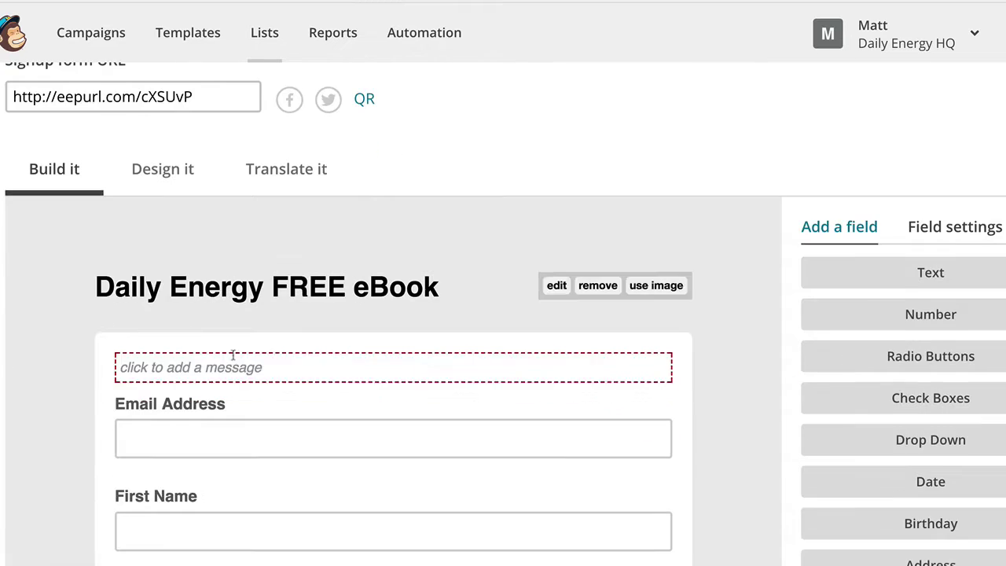
scroll(233, 355, down, 1)
Try to make First Name a required field, check the Email Address field's settings, and save the First Name field.
click(527, 414)
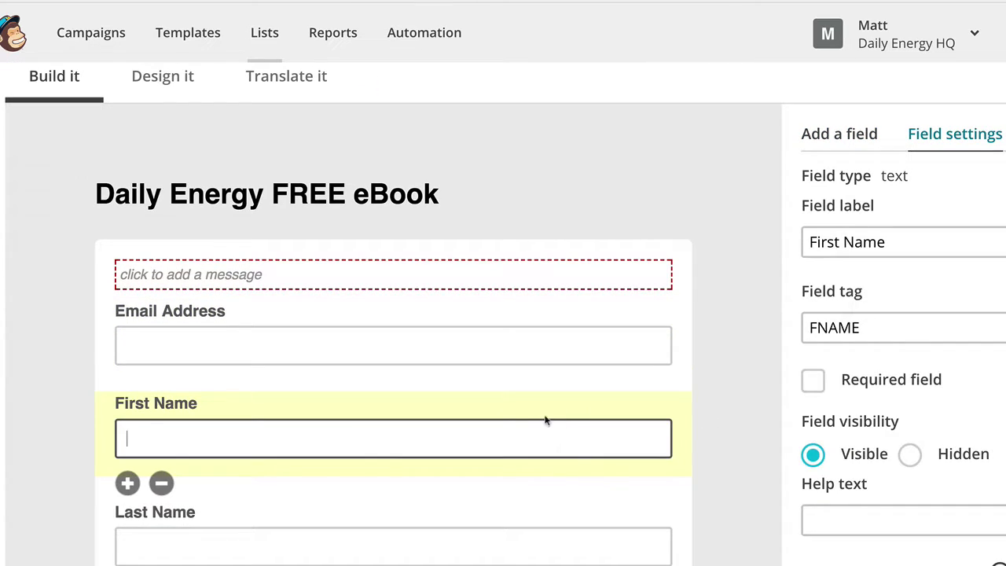
click(813, 379)
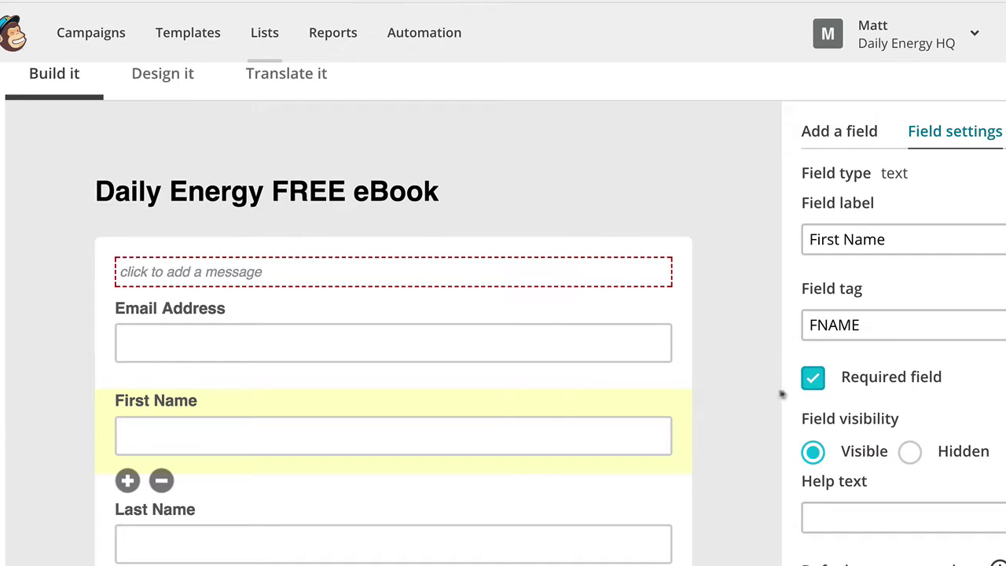
click(497, 308)
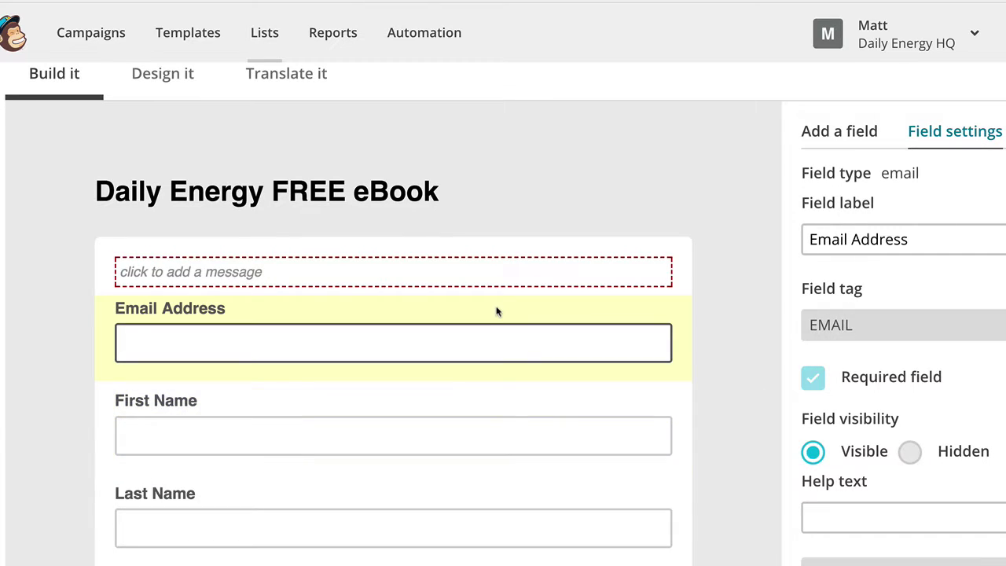
click(550, 406)
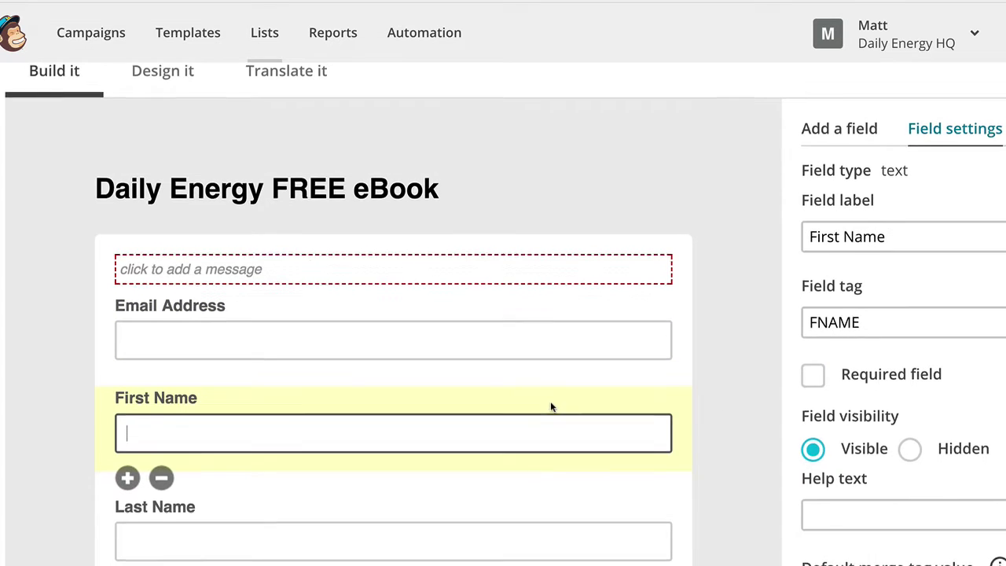
scroll(551, 405, down, 3)
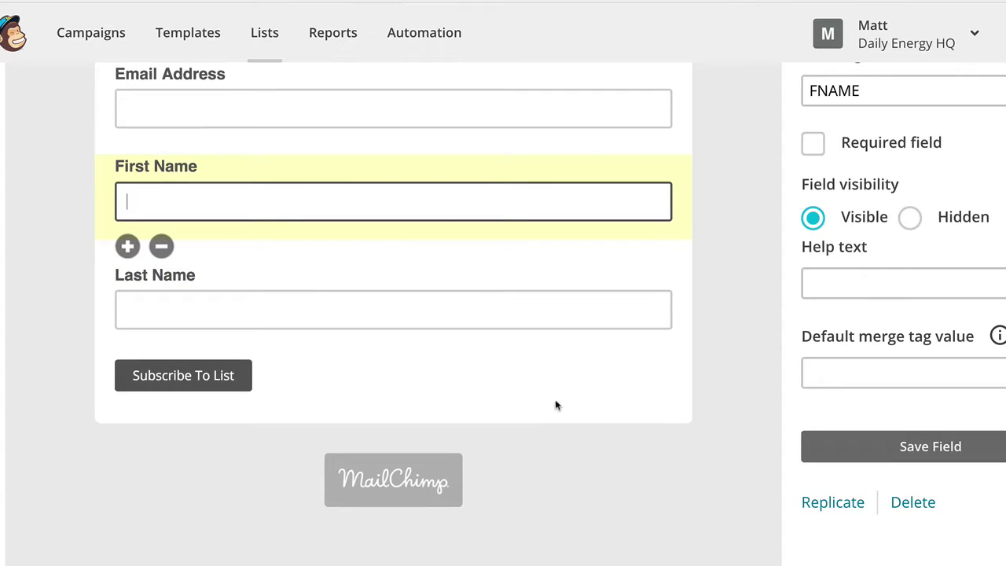
click(841, 449)
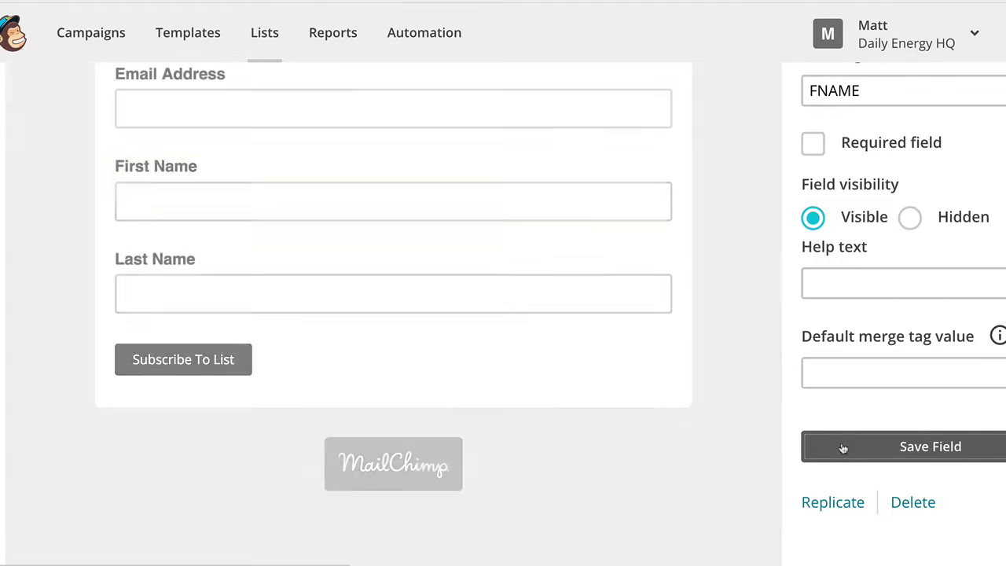
Translate the signup form's "Subscribe to list" text as "Send my FREE eBook!" and save the translation settings.
scroll(619, 398, up, 3)
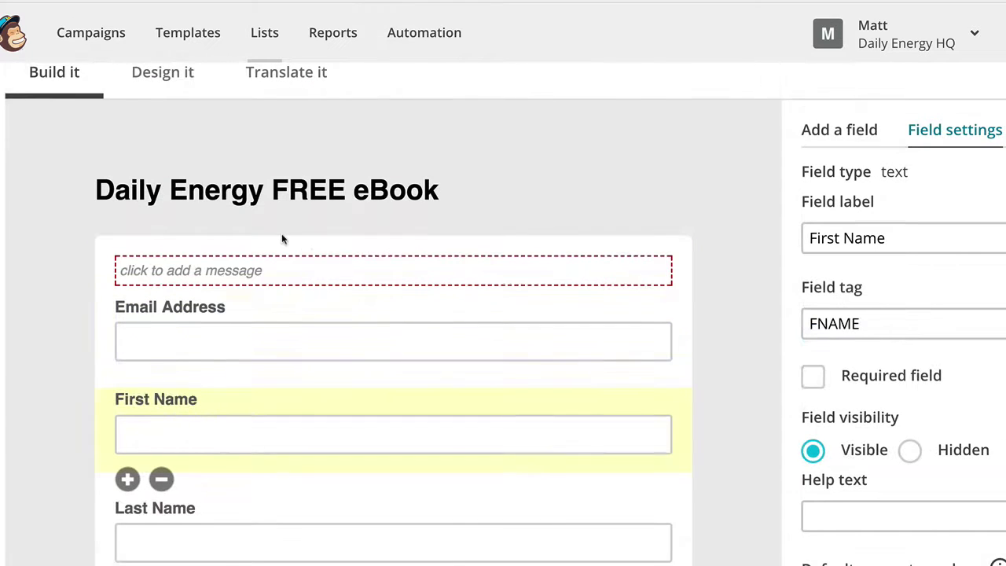
click(270, 98)
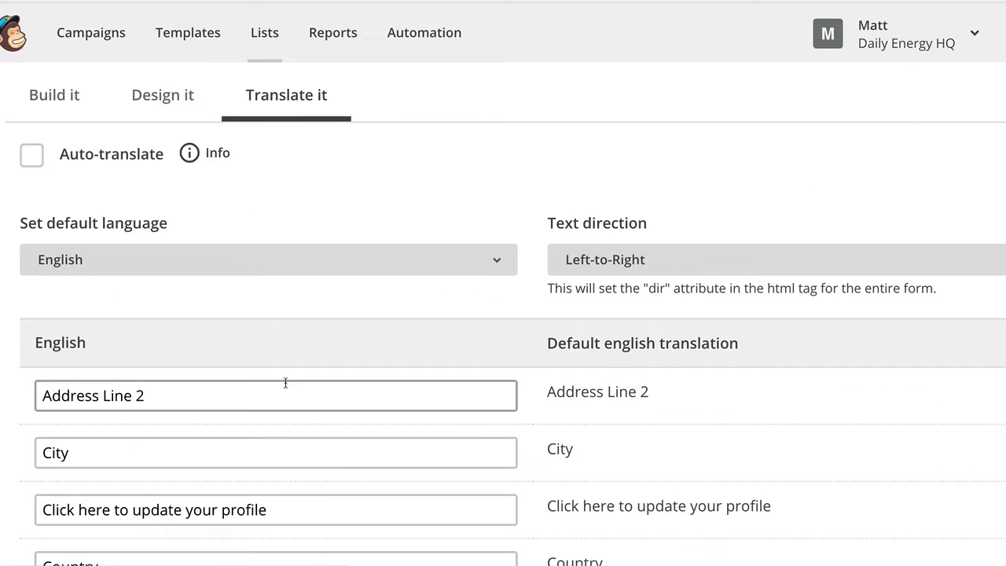
scroll(285, 383, down, 3)
scroll(285, 382, down, 6)
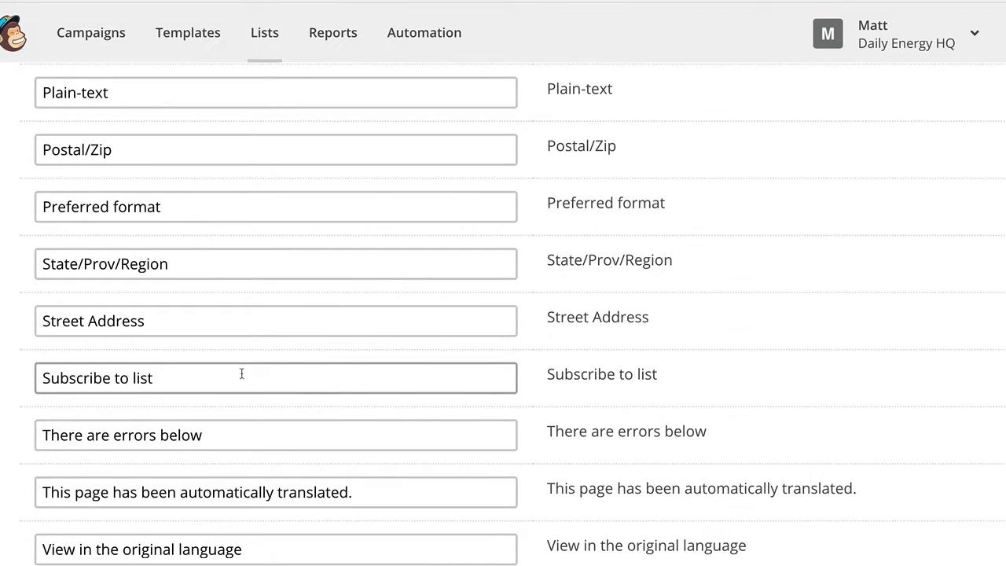
scroll(243, 370, down, 2)
scroll(228, 377, up, 2)
click(184, 432)
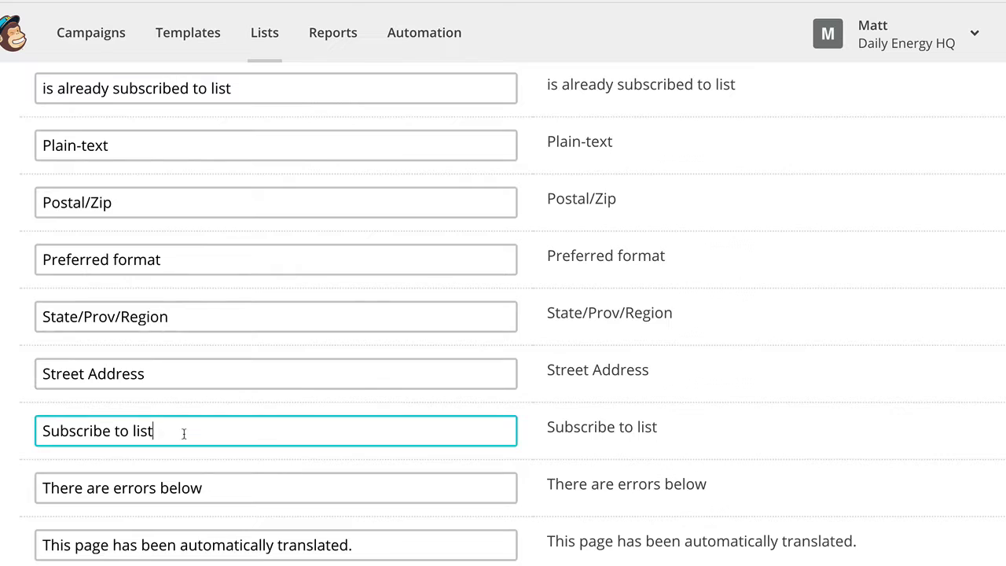
key(ctrl+a)
text(Send my F)
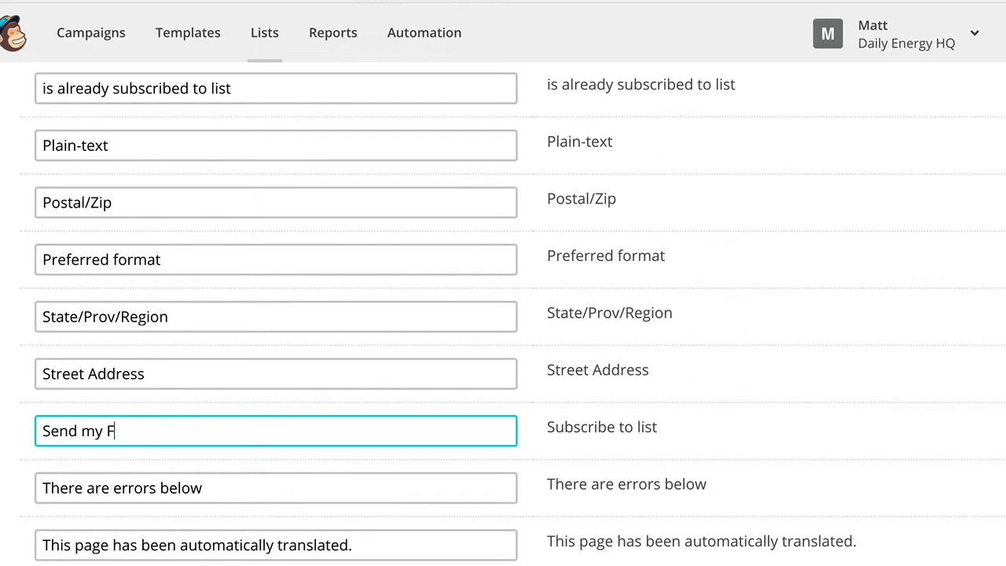
text(REE eBook!)
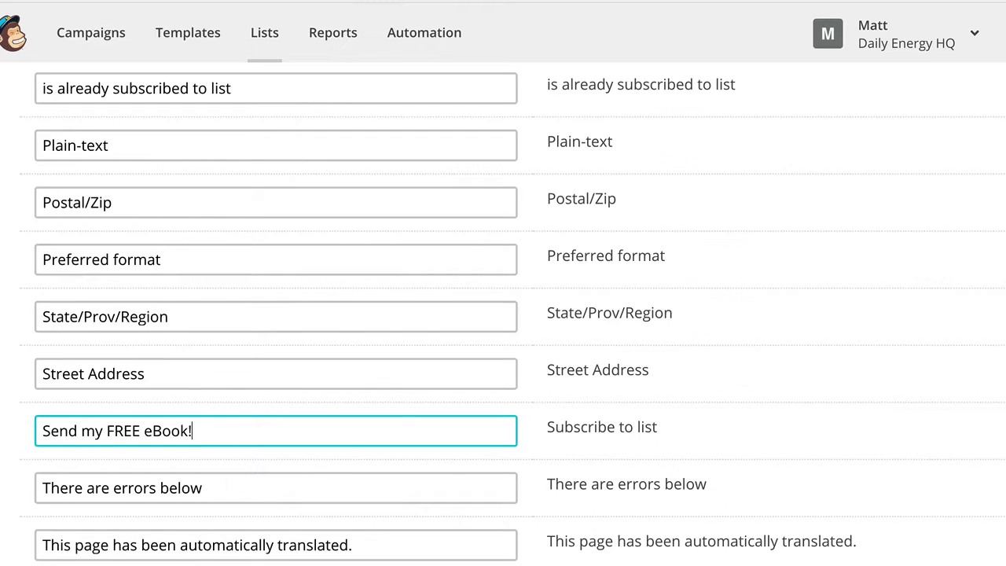
scroll(193, 436, down, 3)
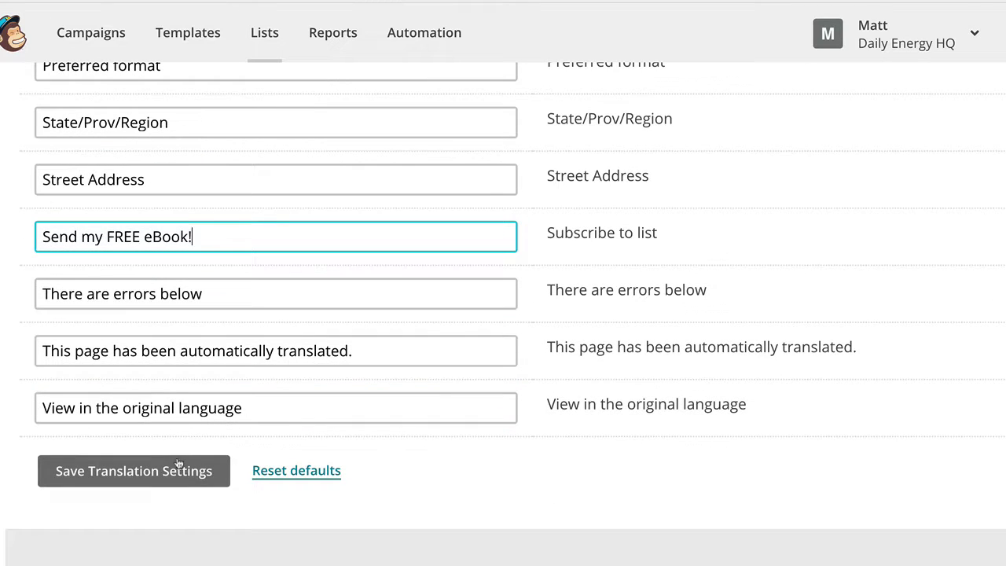
click(181, 471)
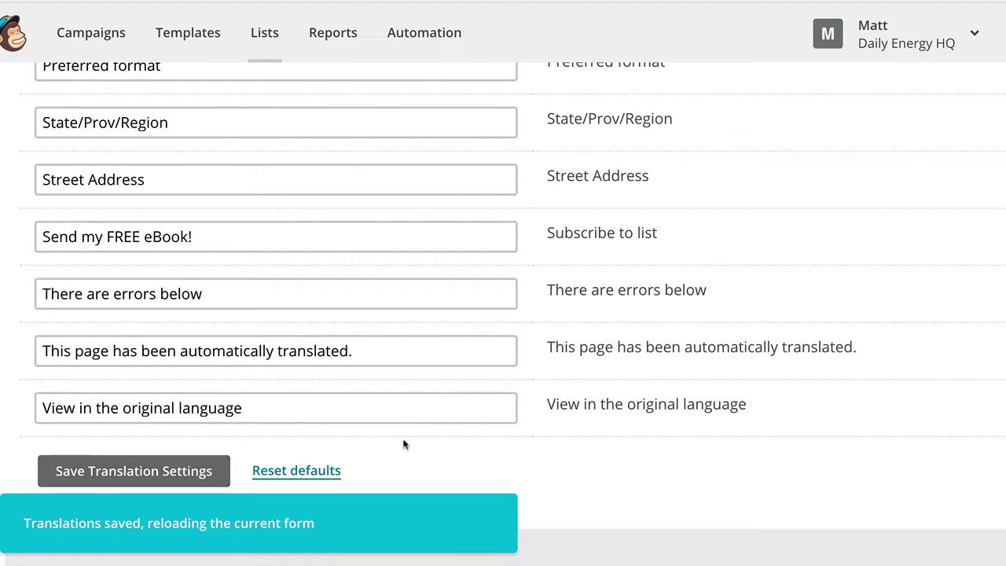
Return from the form builder to the list's Embedded forms and limit the Classic form to required fields.
scroll(409, 420, down, 5)
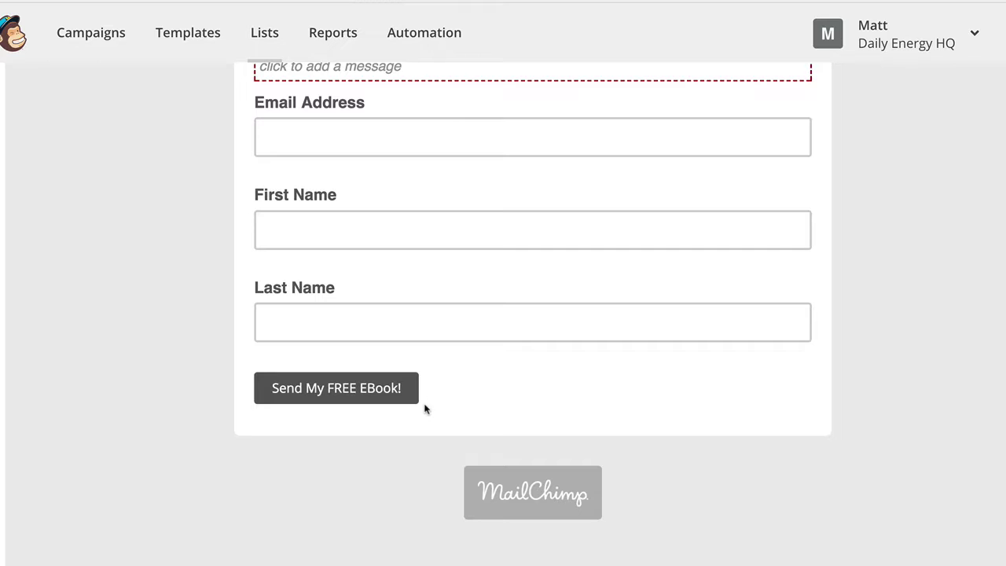
scroll(378, 394, up, 3)
scroll(376, 396, up, 10)
scroll(376, 396, down, 9)
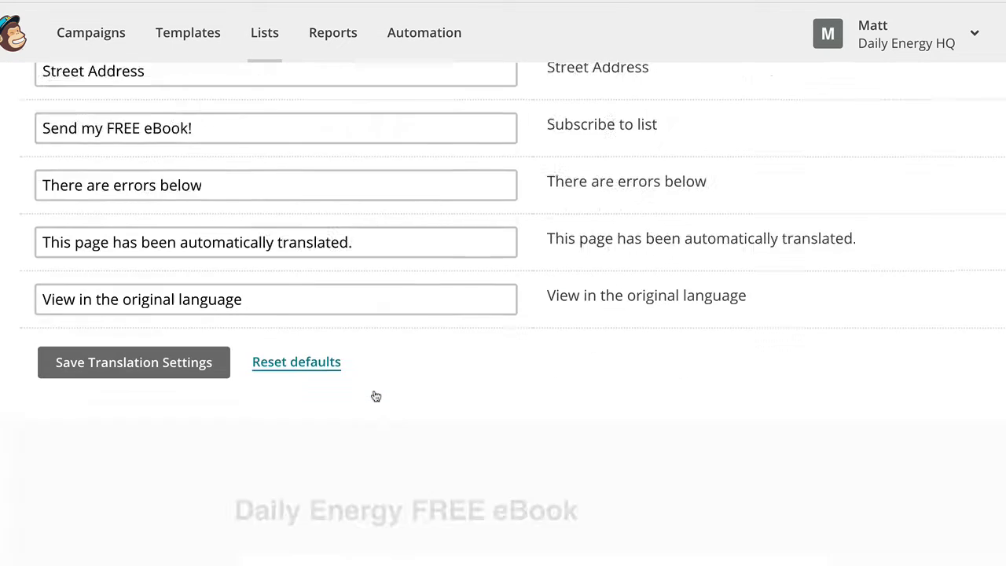
scroll(376, 395, down, 2)
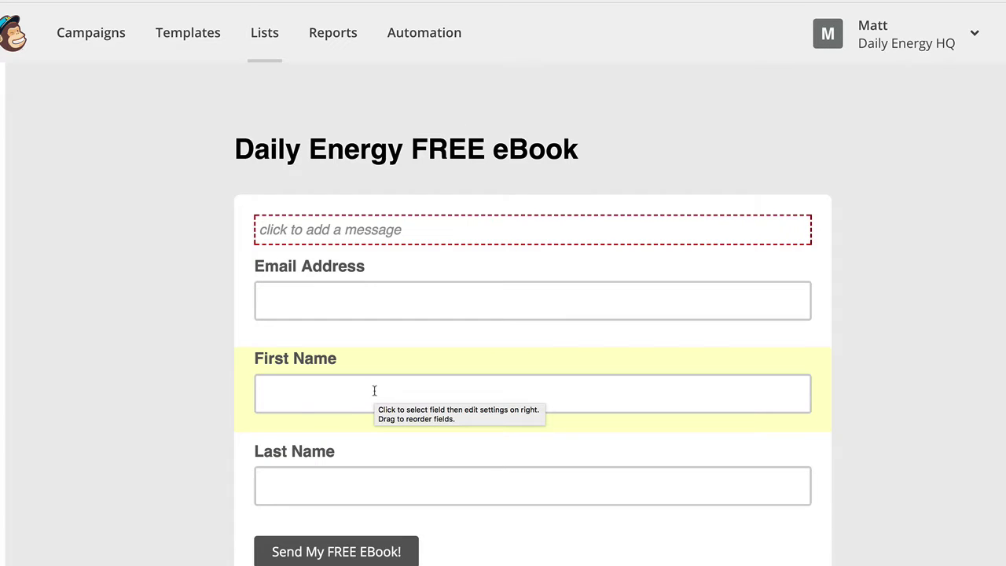
scroll(374, 390, up, 9)
click(206, 351)
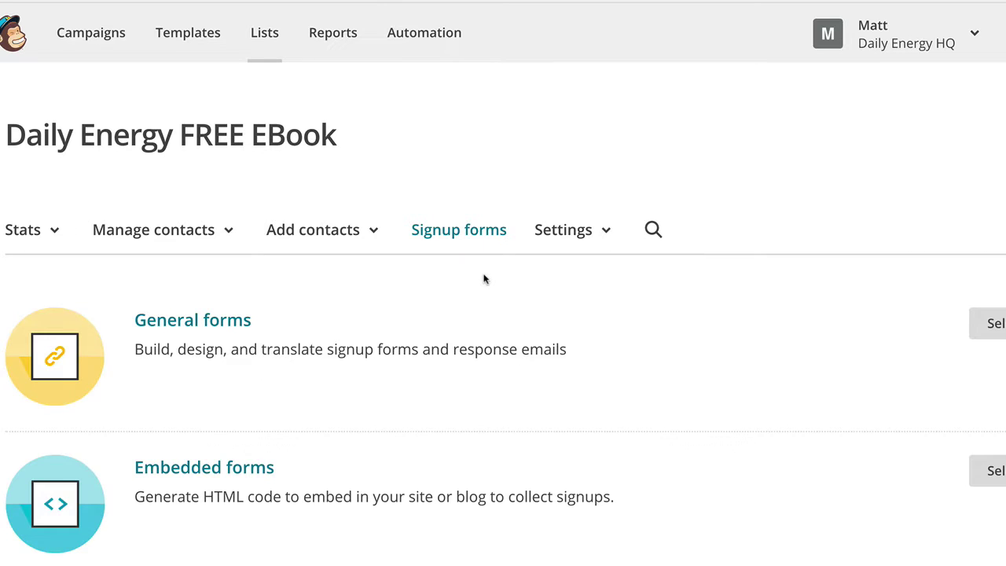
click(996, 472)
scroll(213, 419, down, 4)
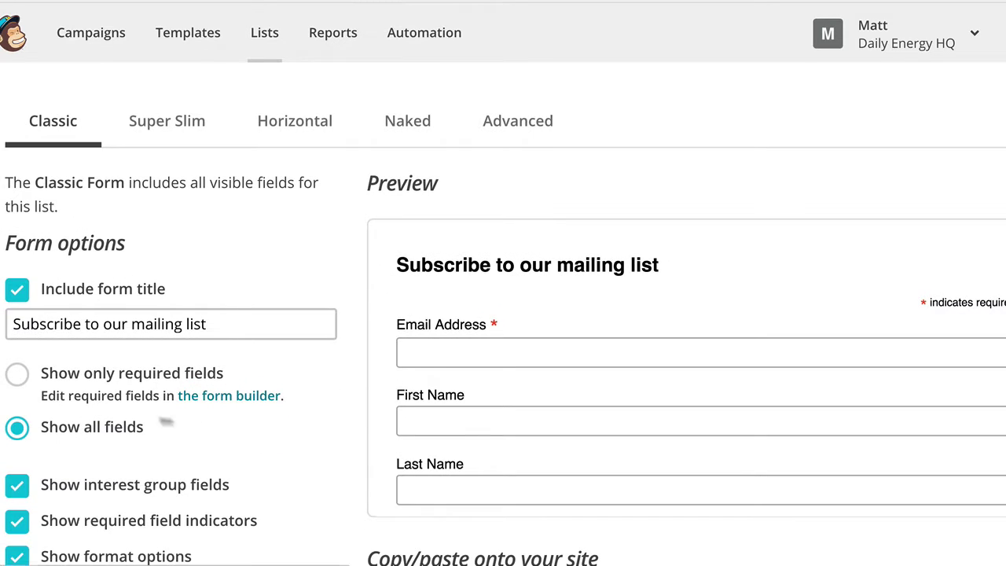
click(17, 374)
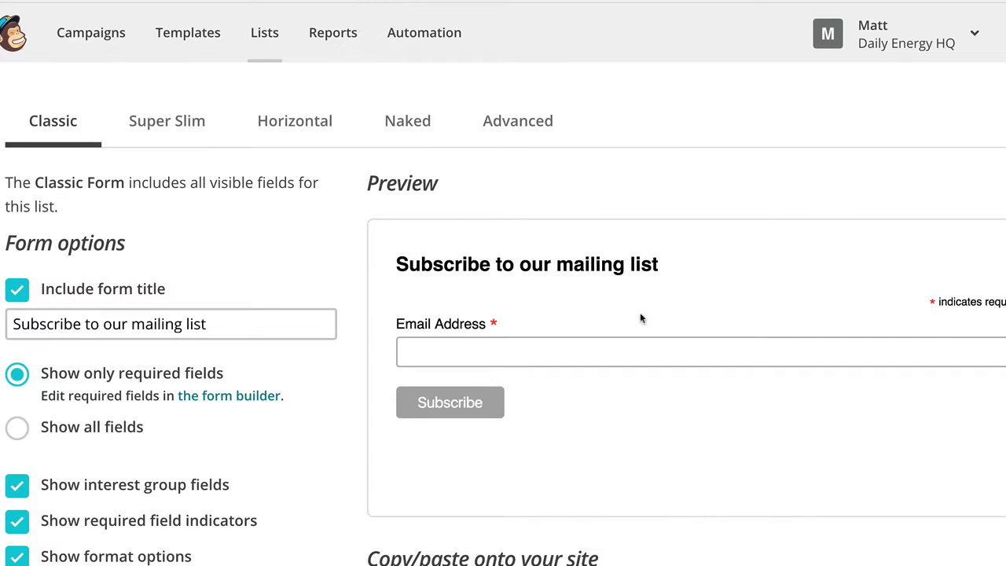
Reopen the form builder, mark the First Name field as required, and save the field.
click(236, 397)
scroll(236, 404, down, 6)
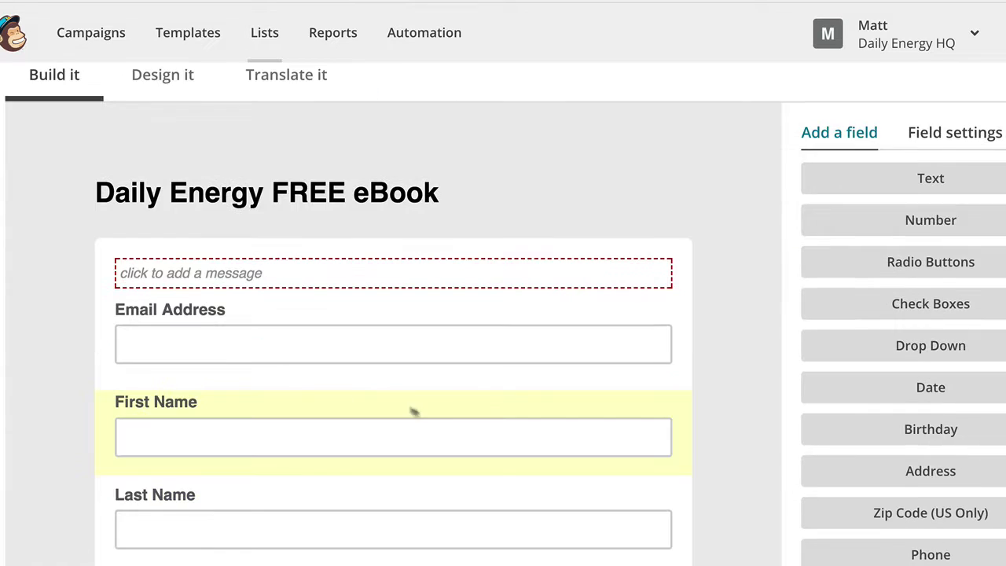
click(488, 409)
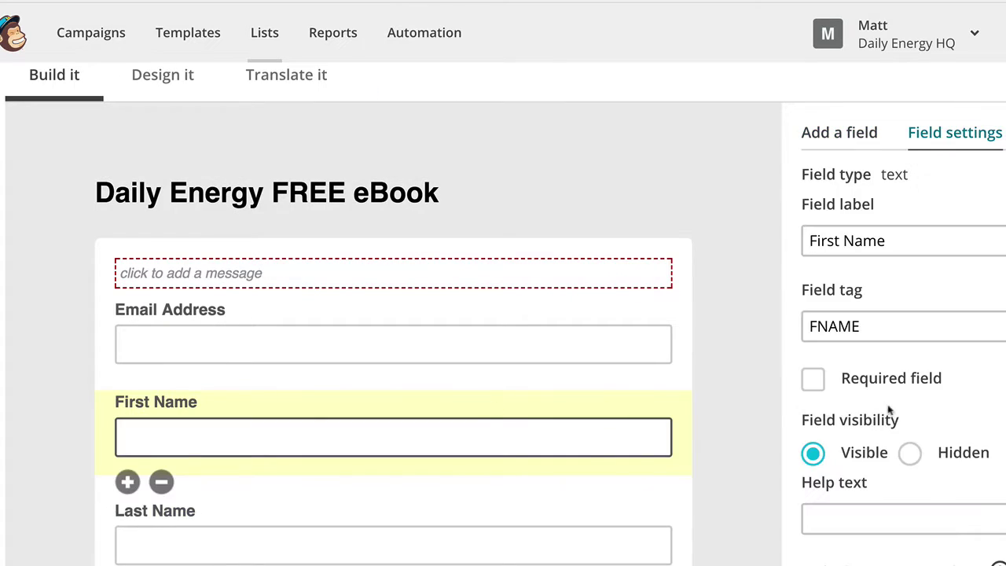
click(813, 377)
scroll(944, 397, down, 2)
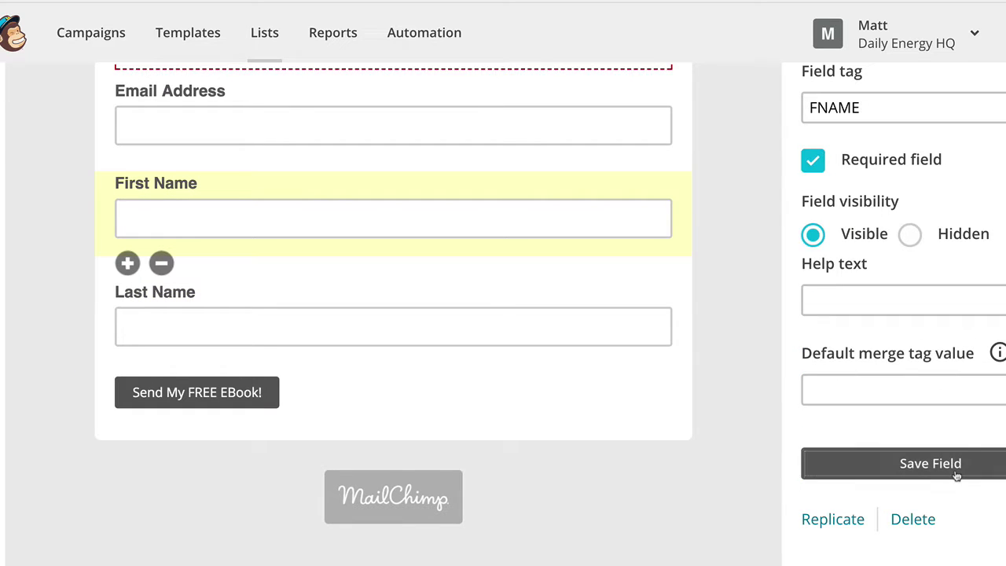
click(955, 471)
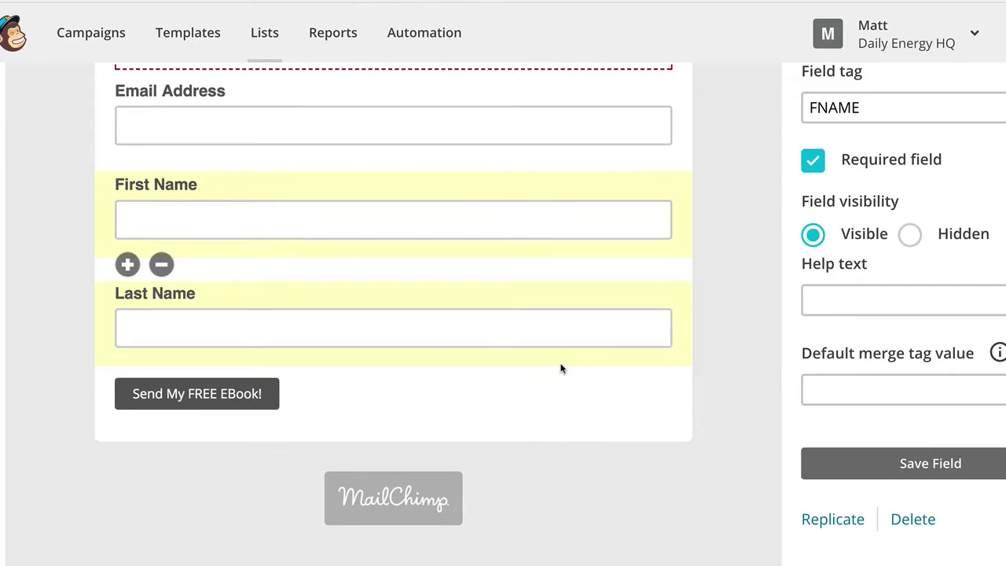
Go back to the list's Embedded forms and set the Classic form to show only required fields.
scroll(311, 157, up, 4)
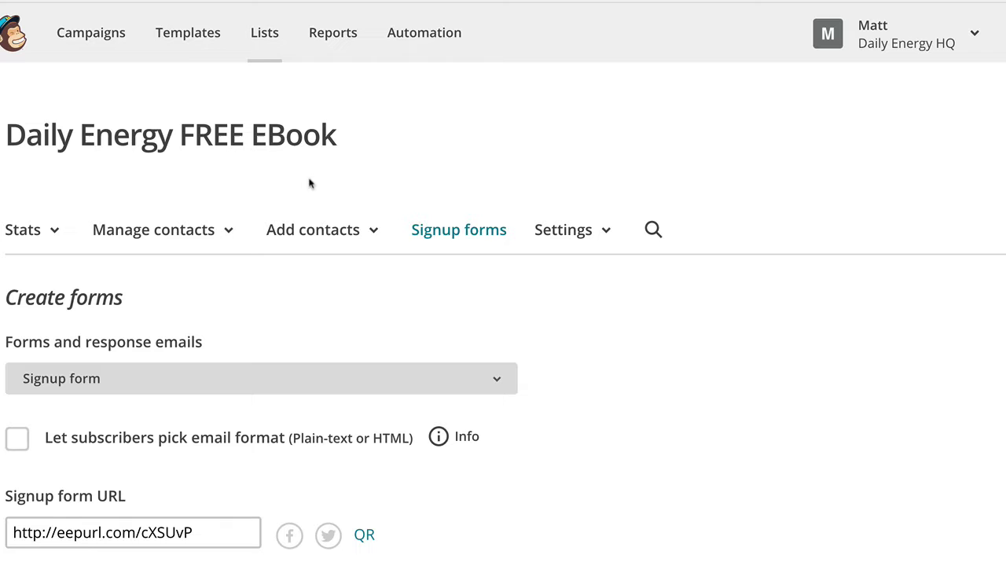
click(447, 229)
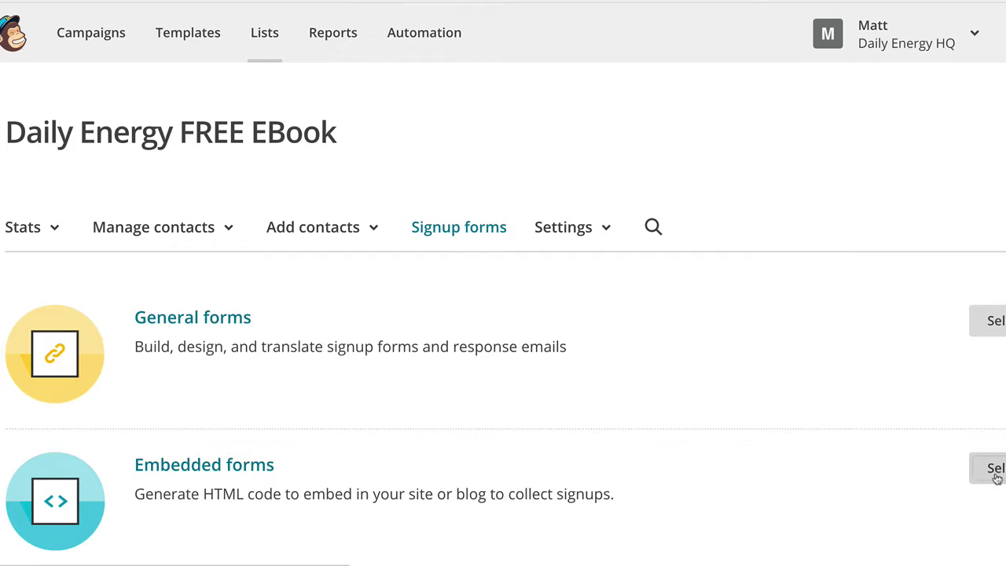
click(995, 475)
scroll(326, 356, down, 4)
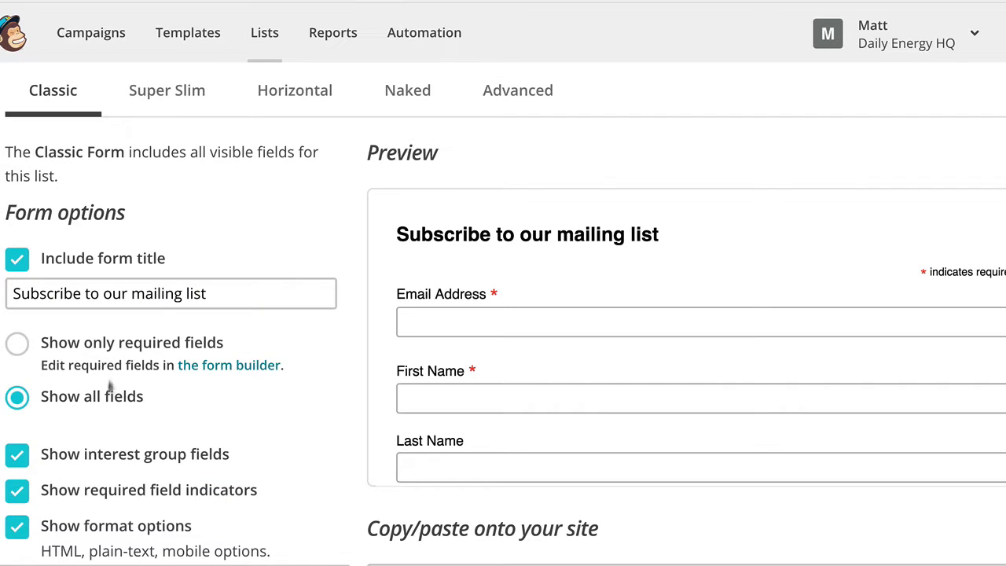
click(110, 344)
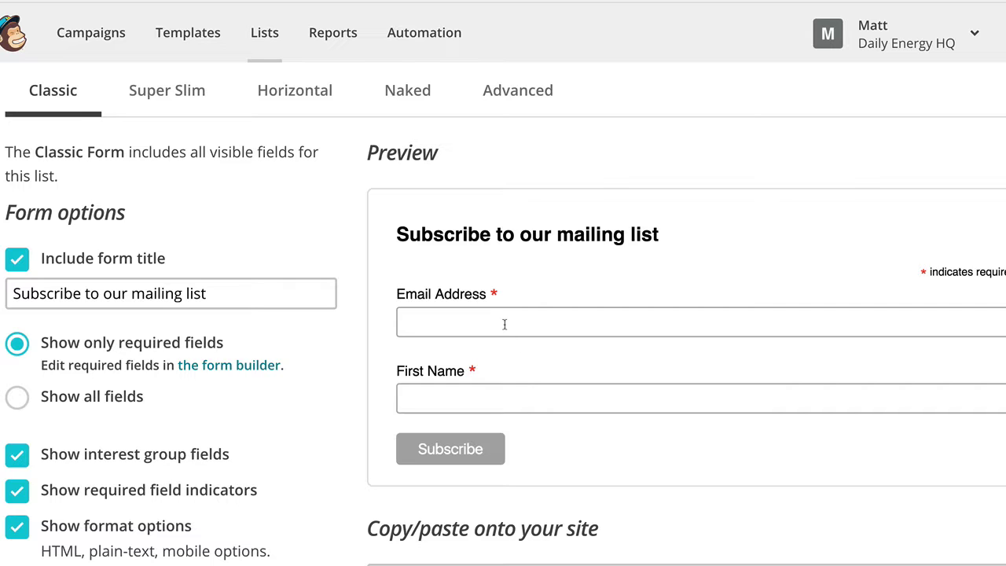
Turn off the form title, interest group fields, required field indicators and format options, and bring up the embed code.
click(19, 260)
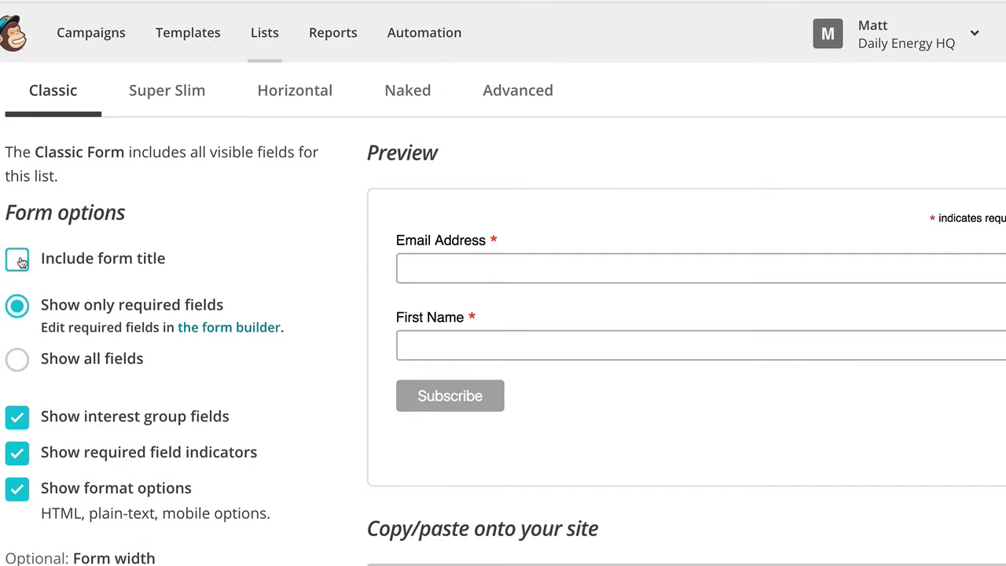
click(17, 417)
click(17, 455)
click(17, 489)
scroll(135, 460, down, 2)
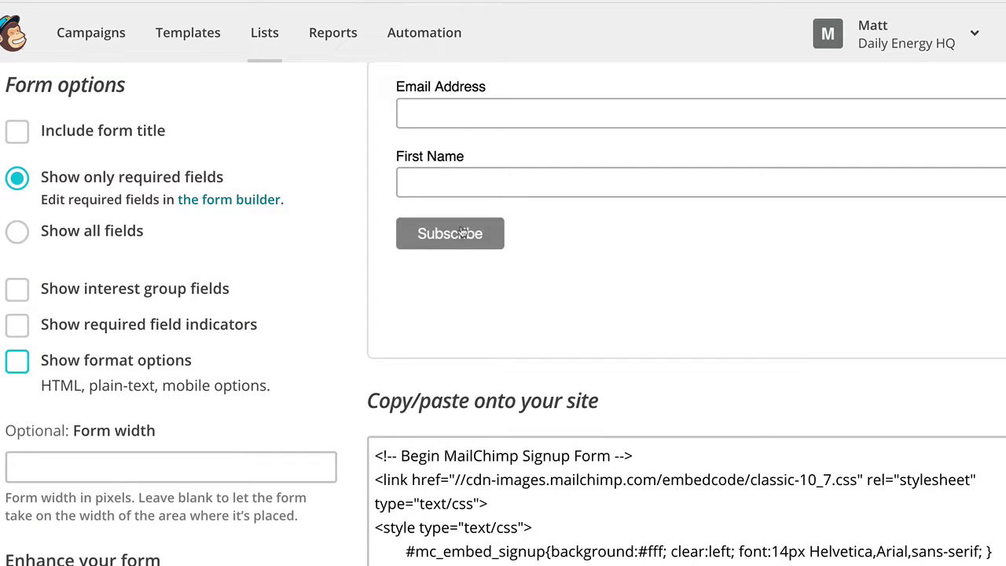
scroll(558, 384, down, 2)
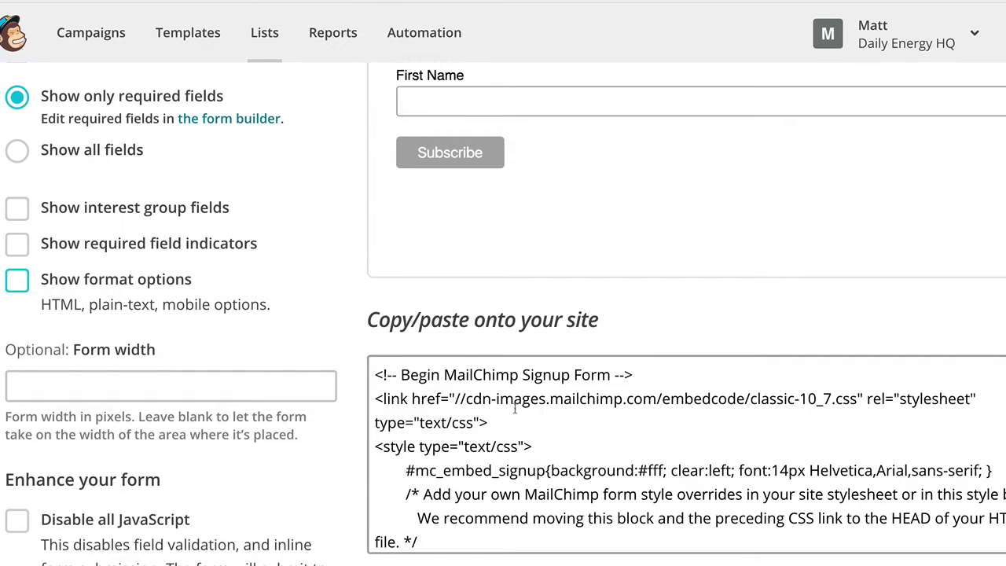
Turn off reCAPTCHA protection for the Classic embedded form.
scroll(203, 325, down, 3)
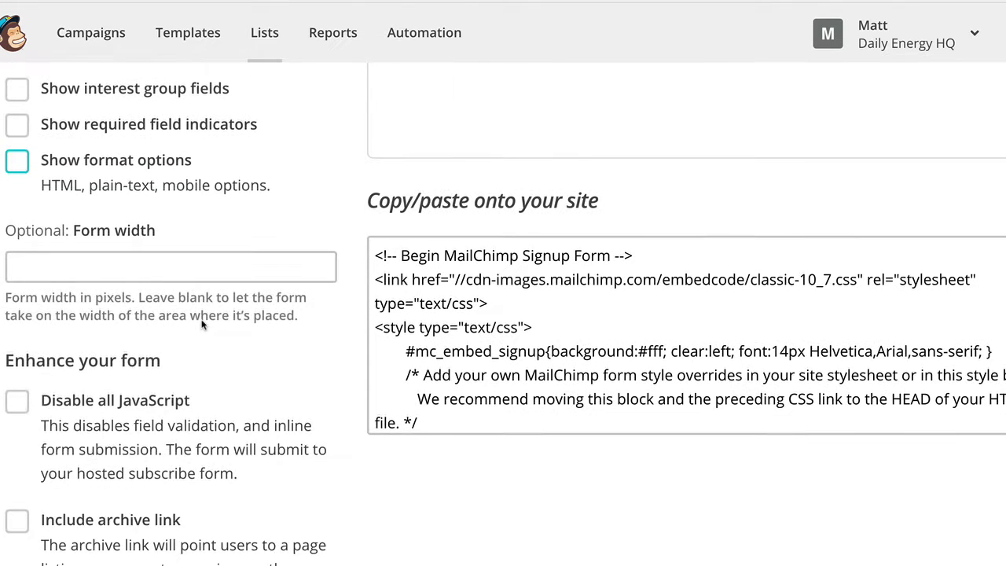
scroll(203, 325, down, 3)
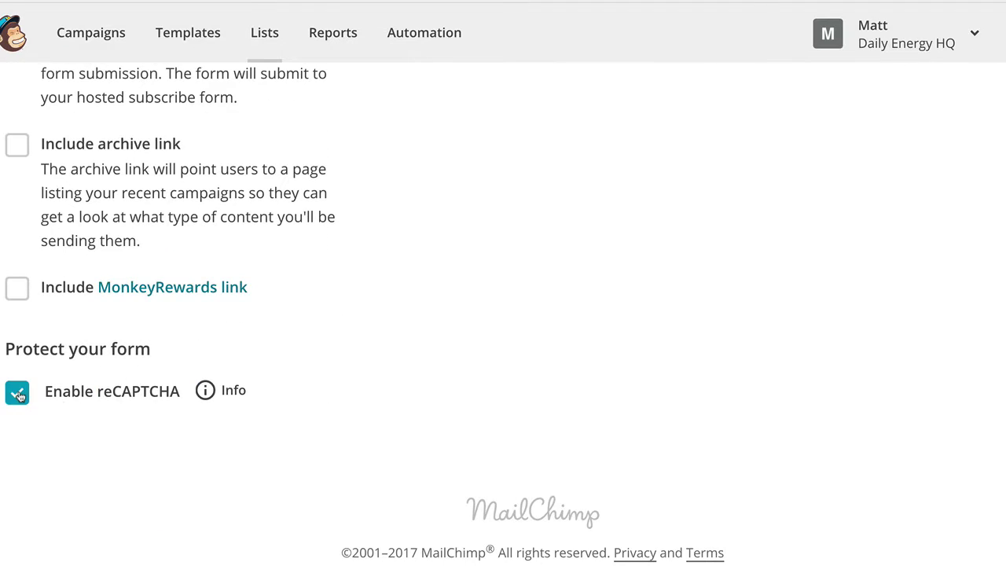
click(20, 395)
Review the remaining form options and preview, and copy the Classic form's embed code.
scroll(47, 389, up, 3)
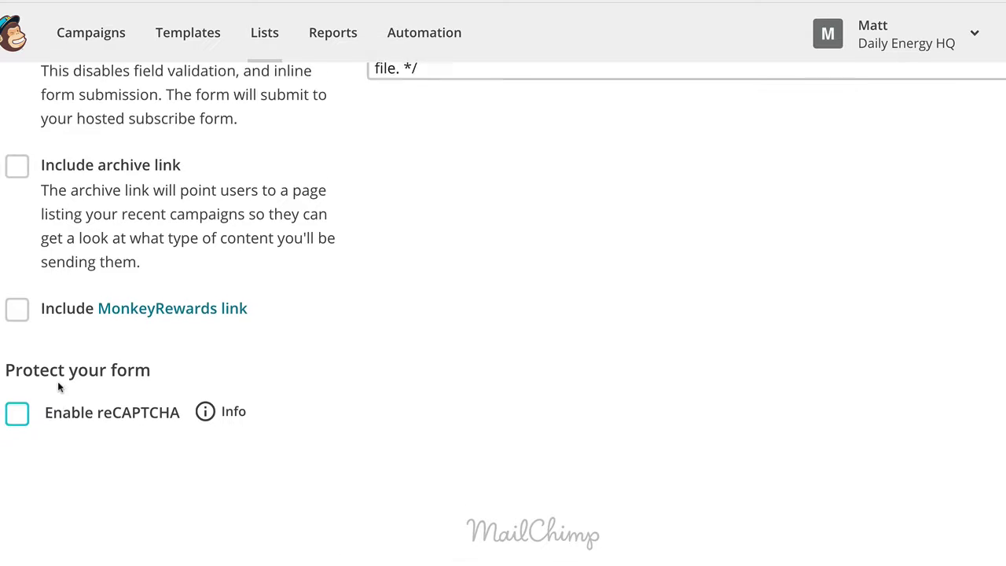
scroll(58, 381, up, 2)
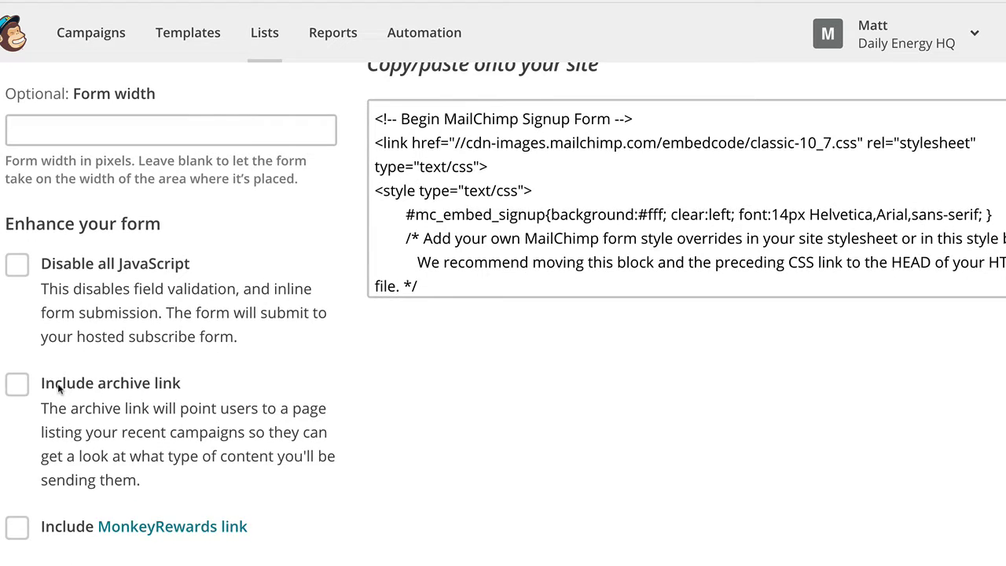
scroll(58, 389, up, 2)
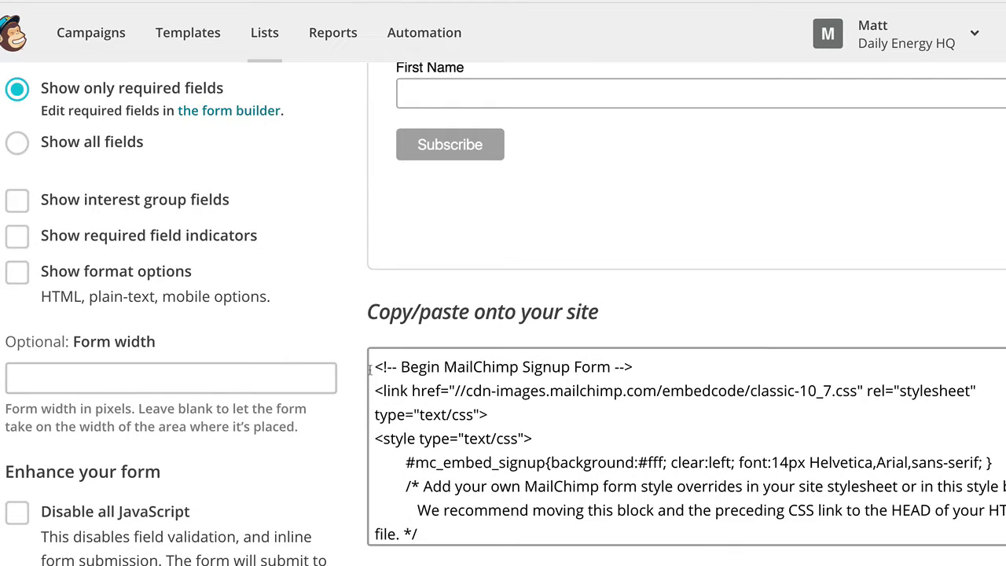
scroll(393, 368, up, 2)
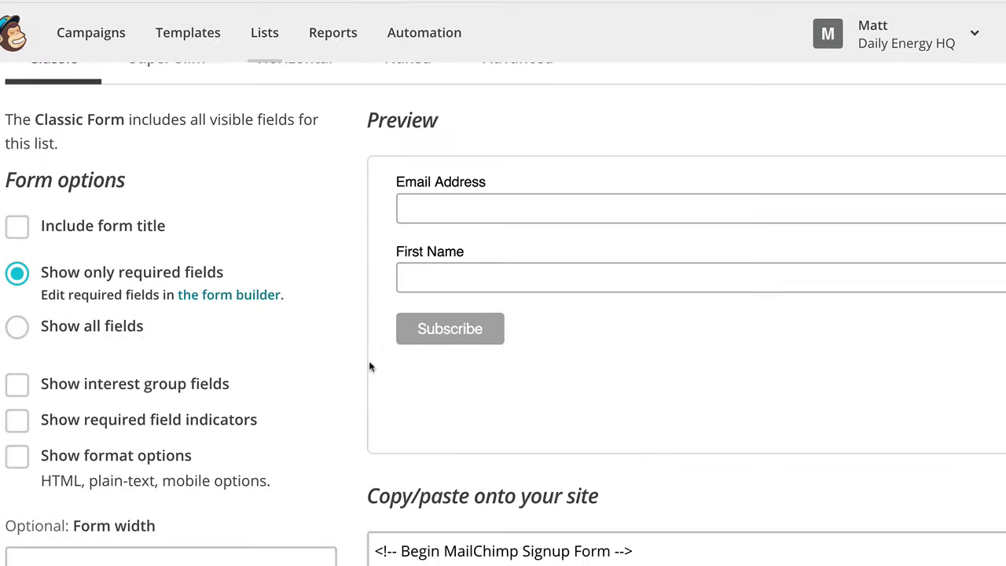
scroll(563, 367, down, 1)
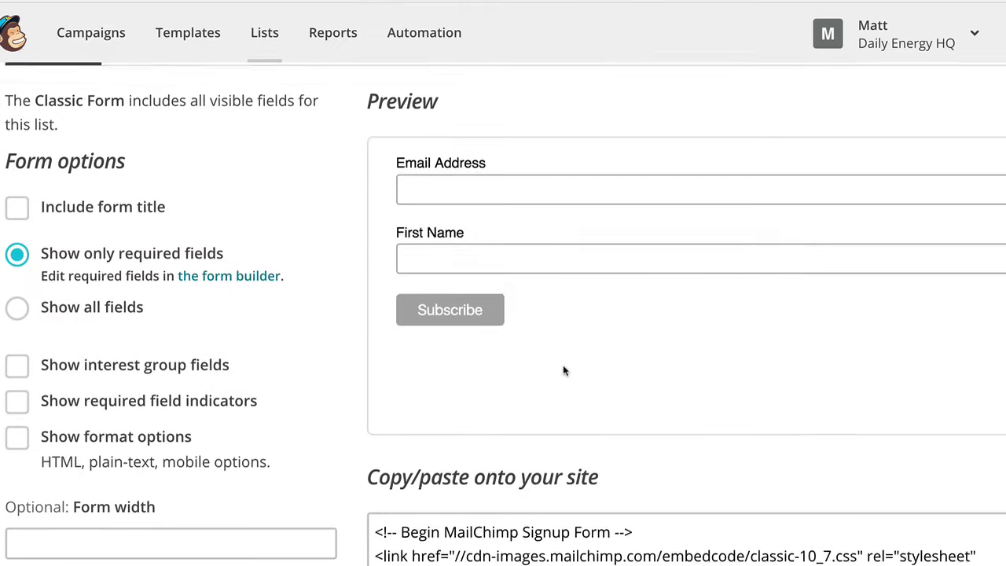
scroll(595, 370, down, 3)
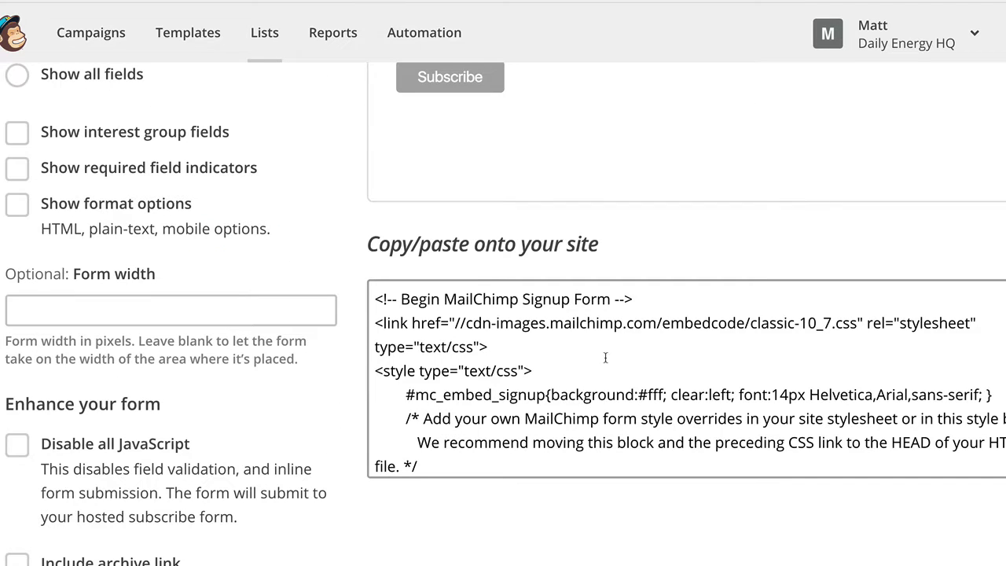
click(634, 364)
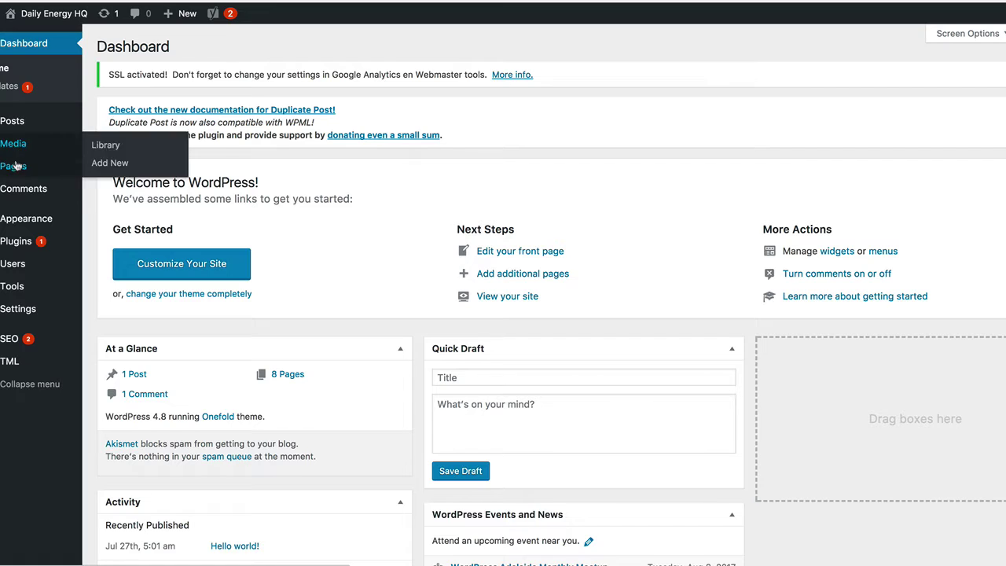
Switch to WordPress and add a one-column row below the existing text on the "Five steps to ALL DAY Energy!" page.
mouse_move(33, 171)
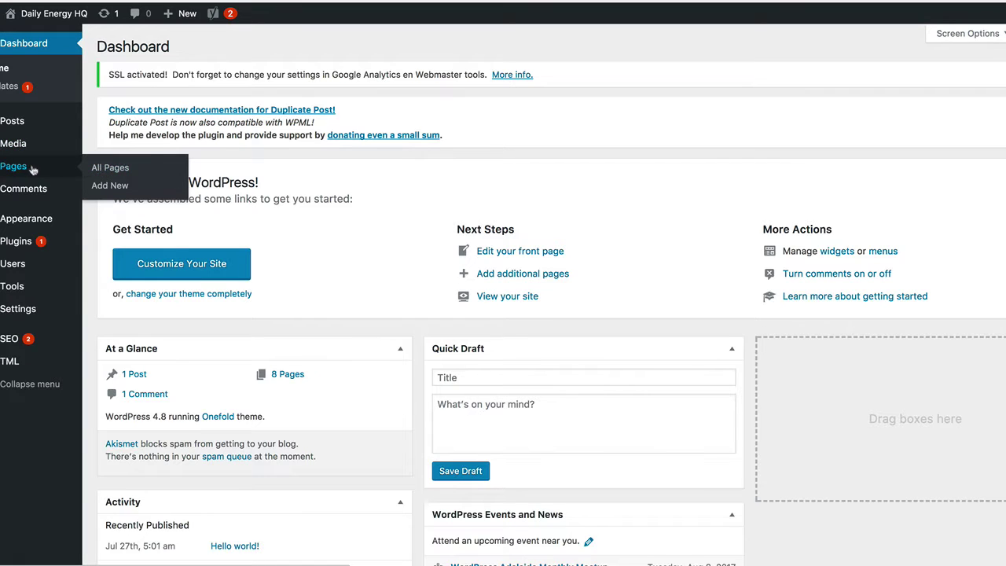
click(113, 186)
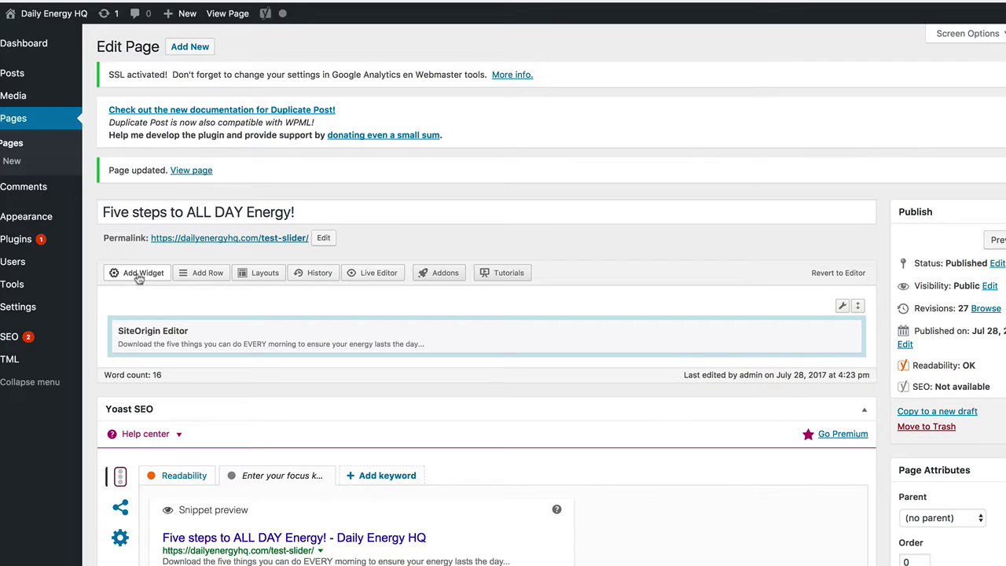
click(225, 276)
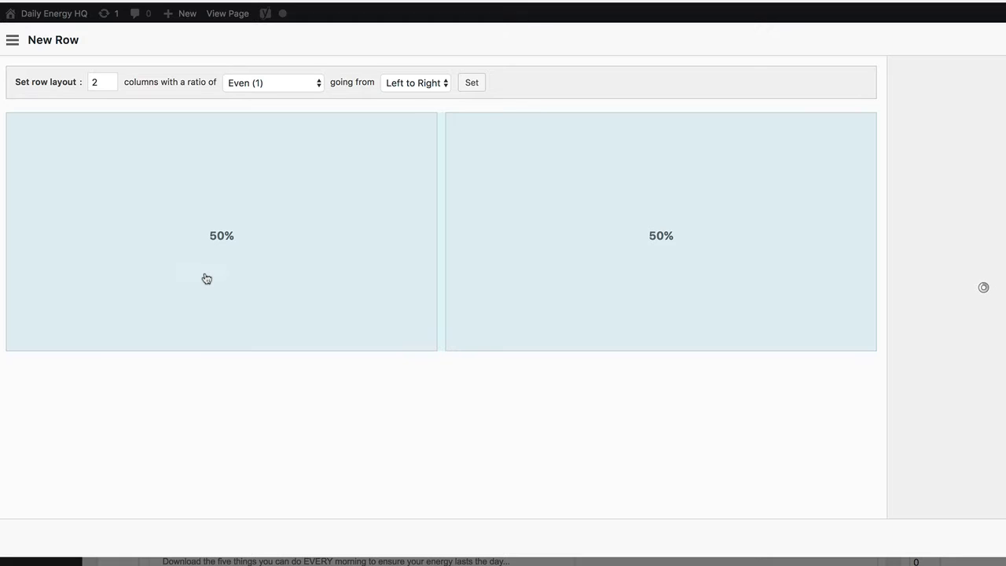
click(110, 86)
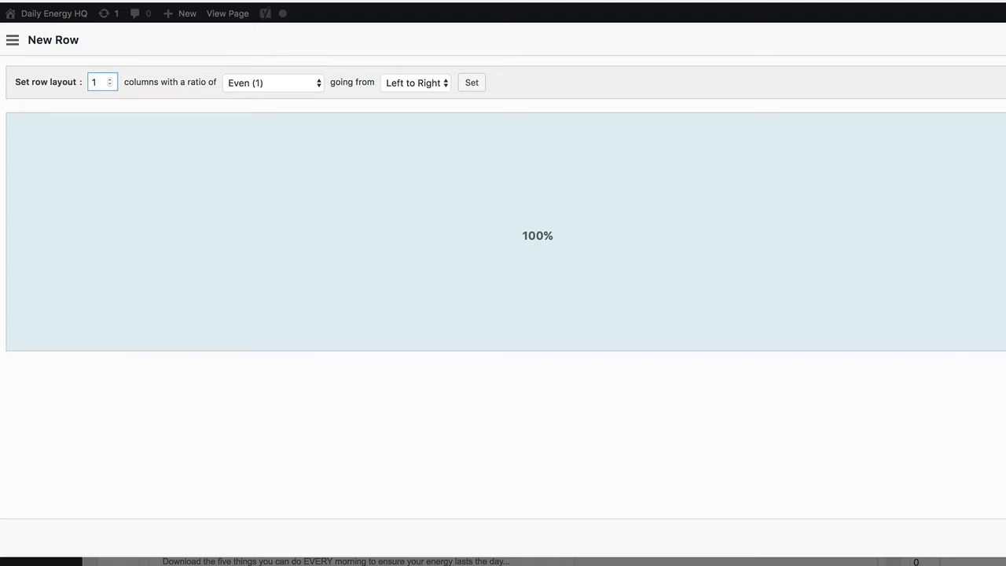
click(995, 542)
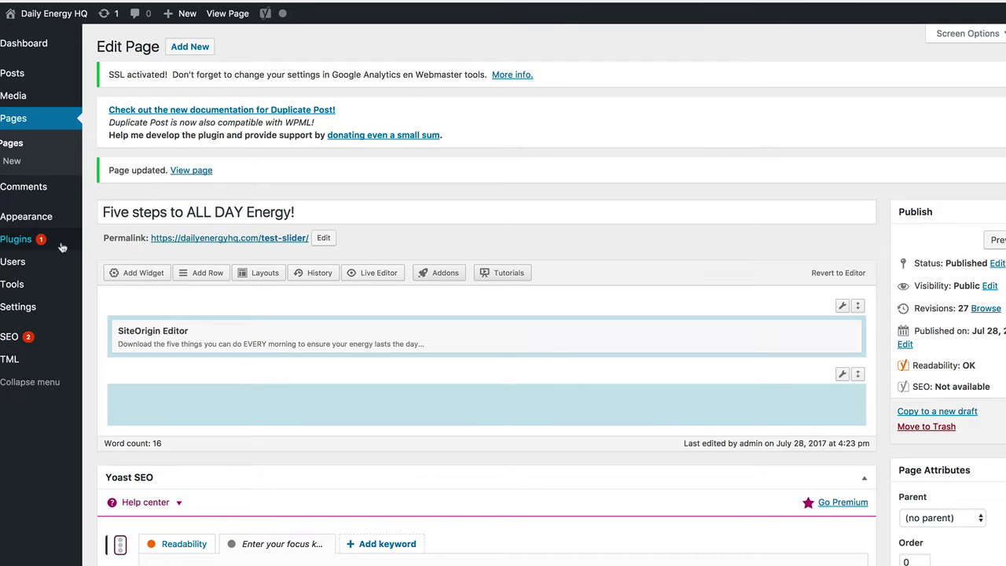
Add a SiteOrigin Editor widget to the empty new row.
click(133, 273)
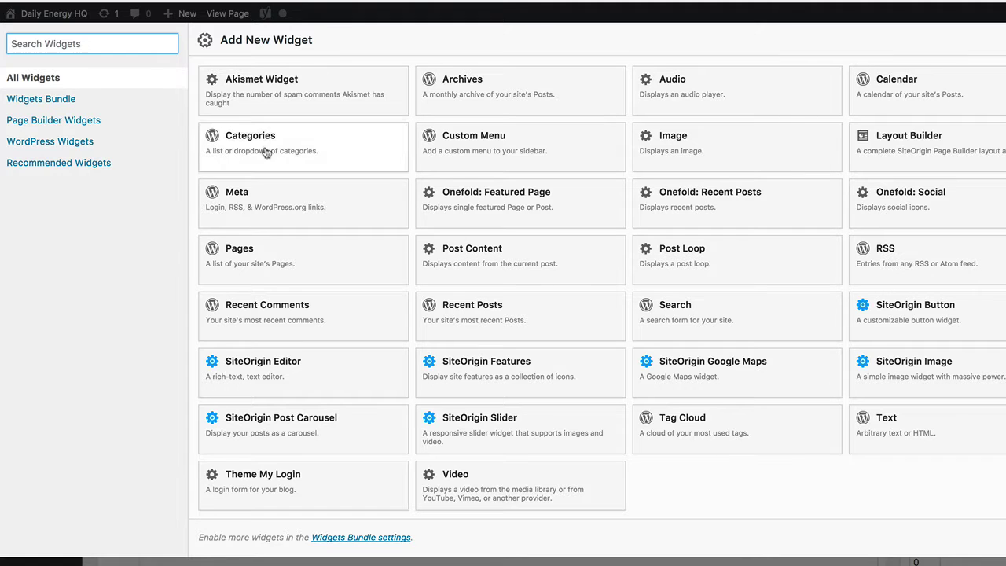
click(305, 369)
mouse_move(791, 411)
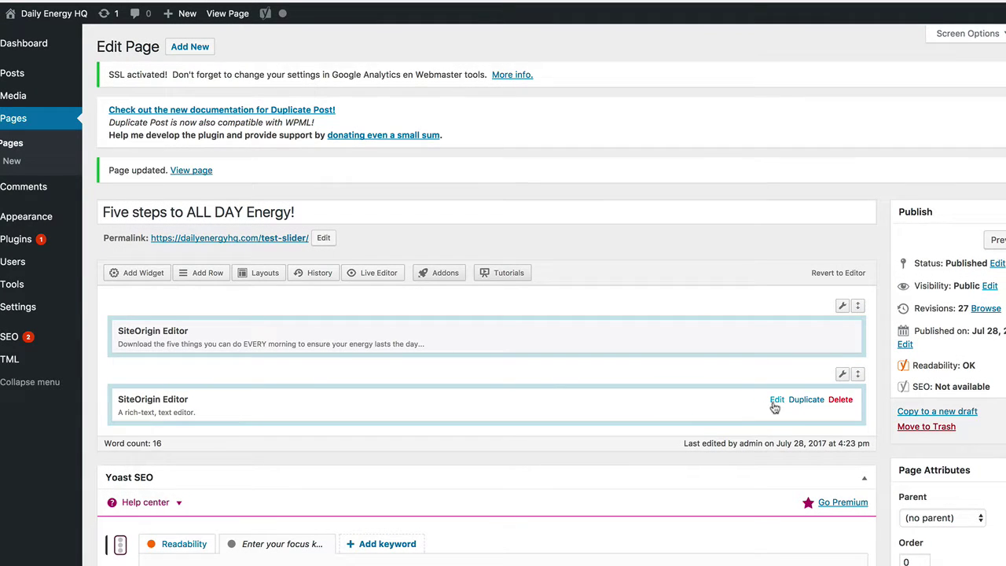
Open the new SiteOrigin Editor widget for editing and paste the MailChimp embed code as HTML text.
click(777, 401)
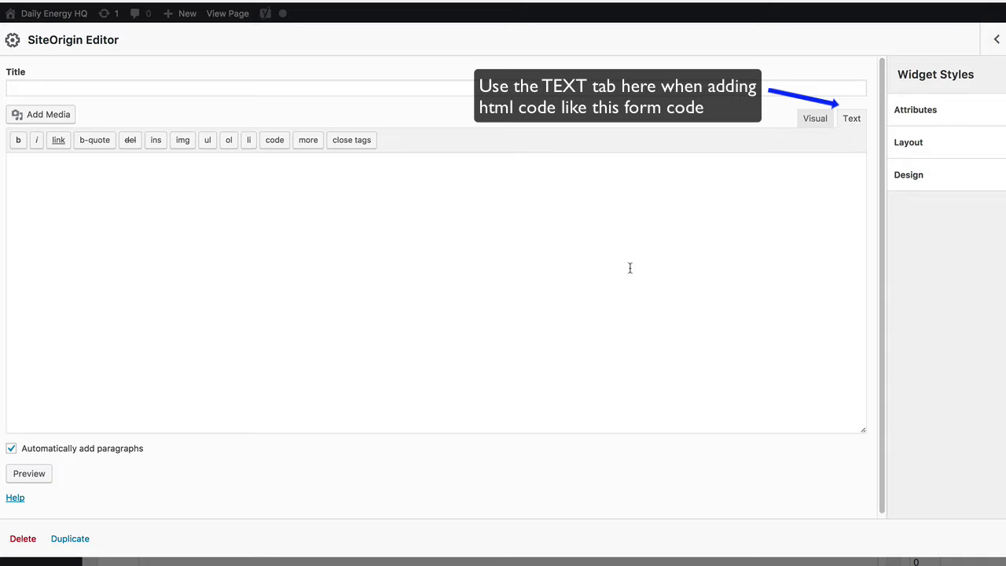
key(ctrl+v)
scroll(531, 295, down, 1)
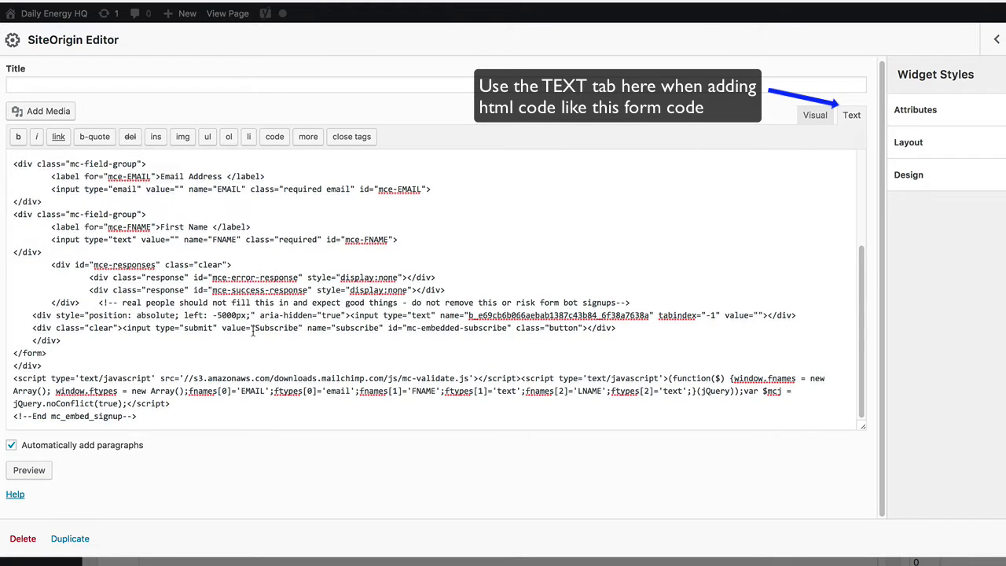
Change the submit button's value in the form code from Subscribe to "Send my FREE eBook".
scroll(253, 331, up, 5)
scroll(253, 331, down, 5)
drag(32, 327, 619, 328)
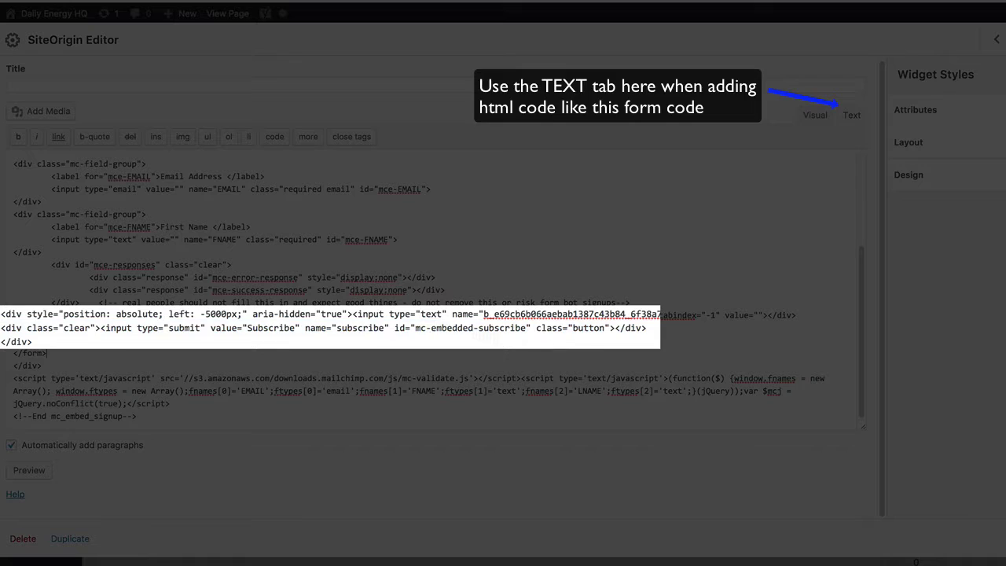
double_click(260, 328)
text(Send my)
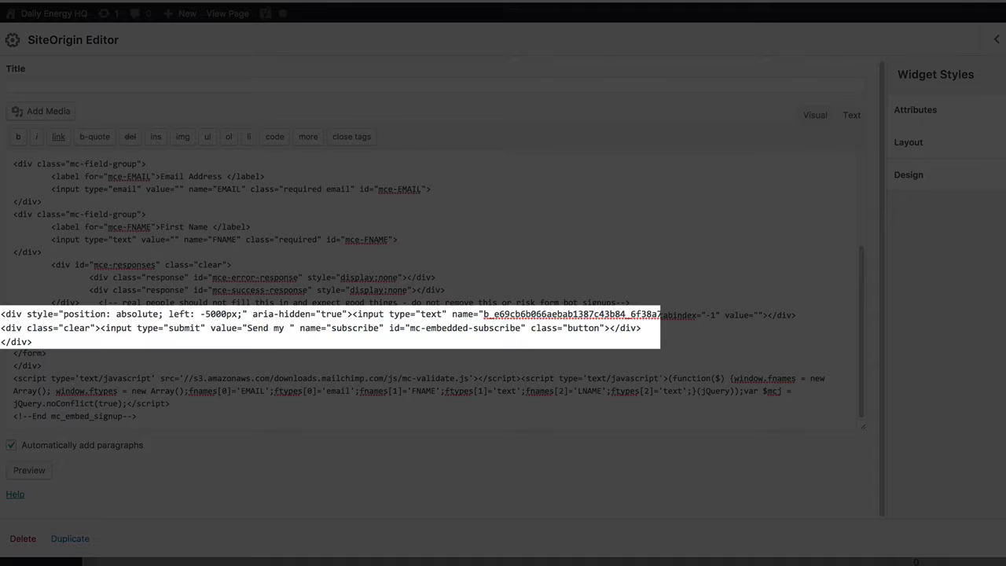
text(FREE eBook)
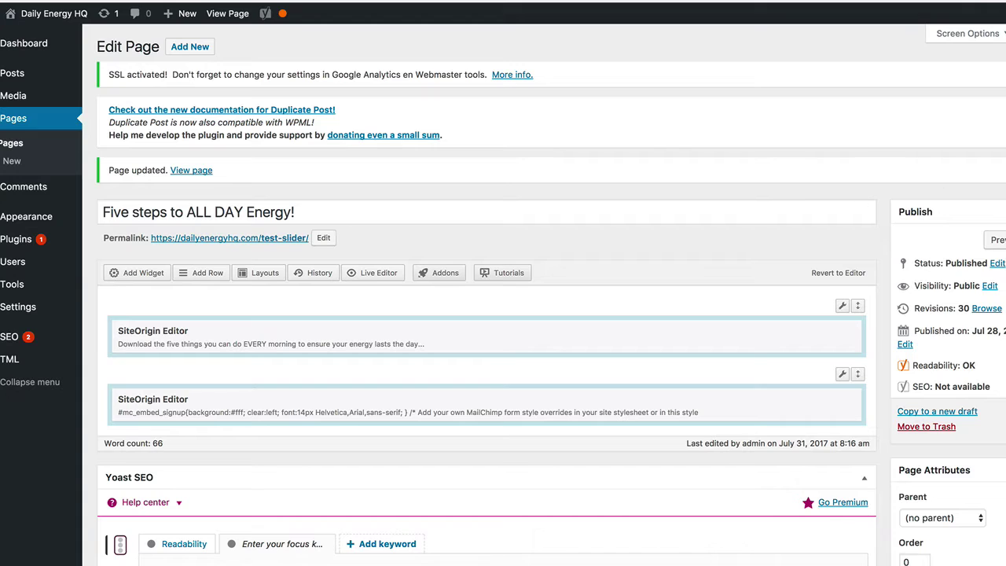
Preview the page and test the signup form's required-field validation by leaving Email Address and First Name empty.
click(993, 239)
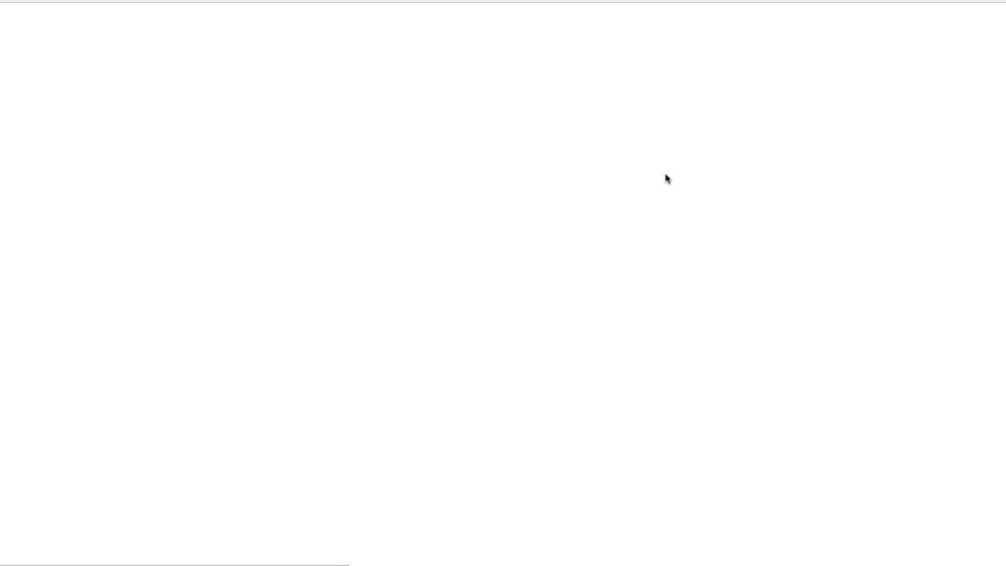
scroll(543, 294, down, 5)
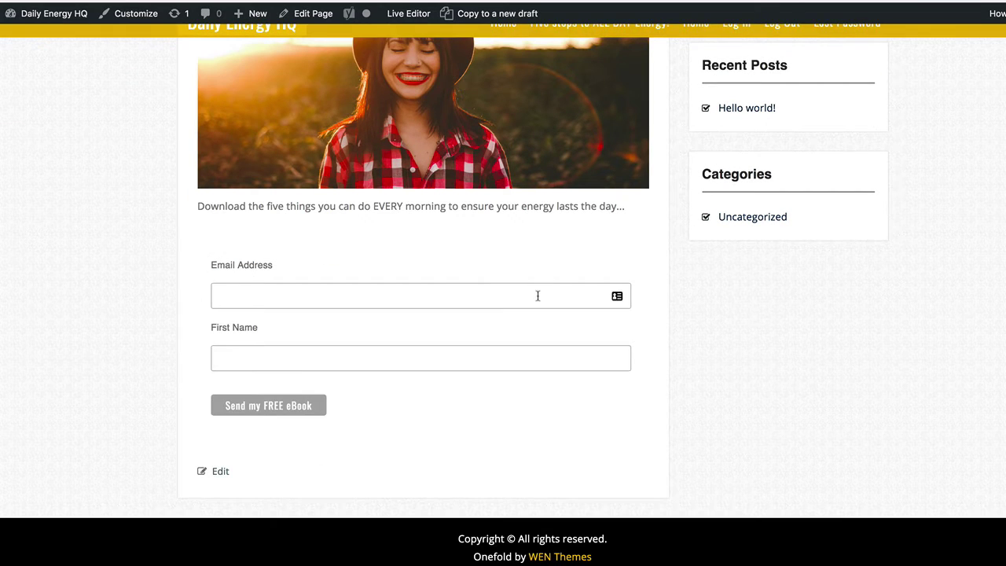
click(390, 289)
click(397, 361)
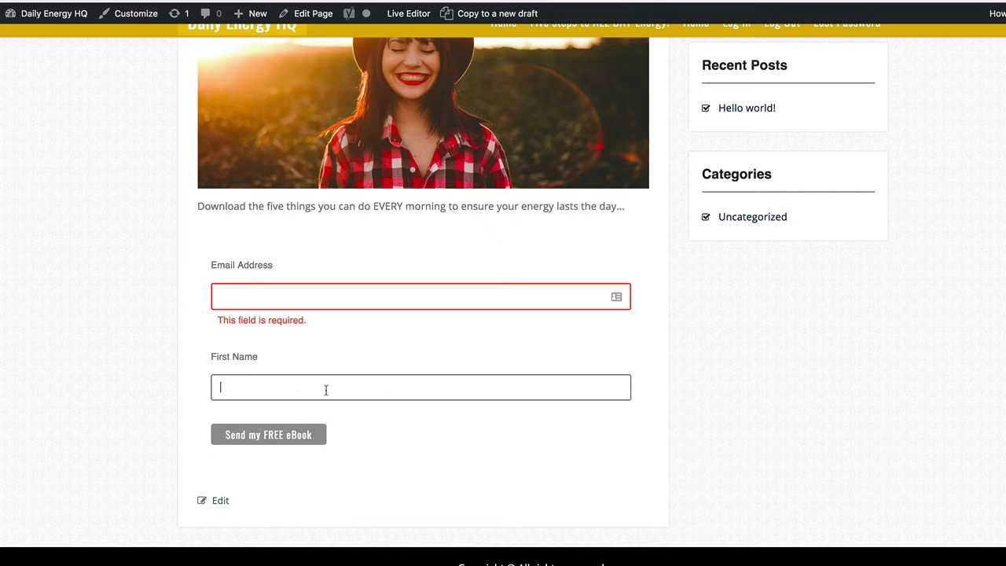
click(553, 470)
scroll(552, 470, up, 1)
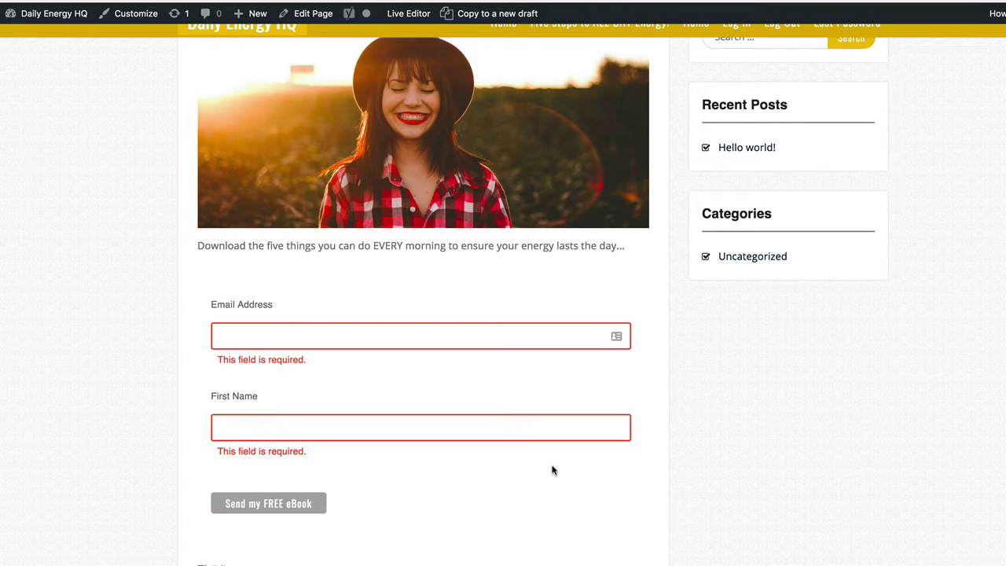